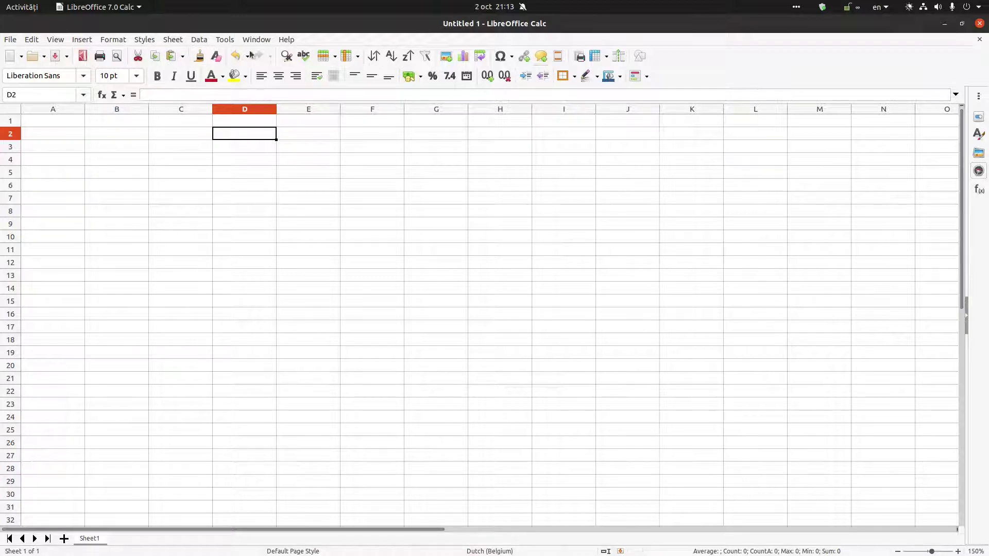
In Tools > Options > LibreOffice > View, set the Toolbar icon size to Small and apply it
click(225, 39)
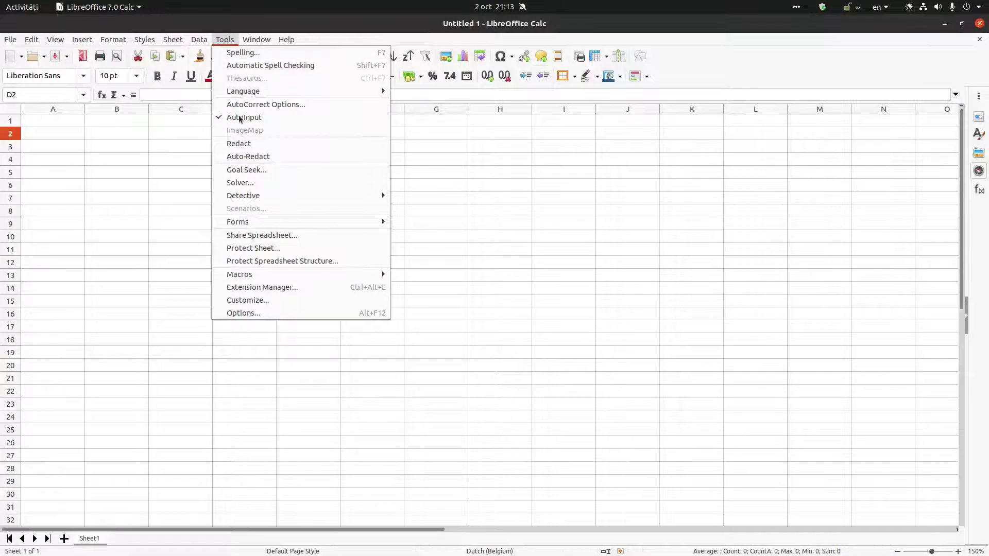
click(244, 313)
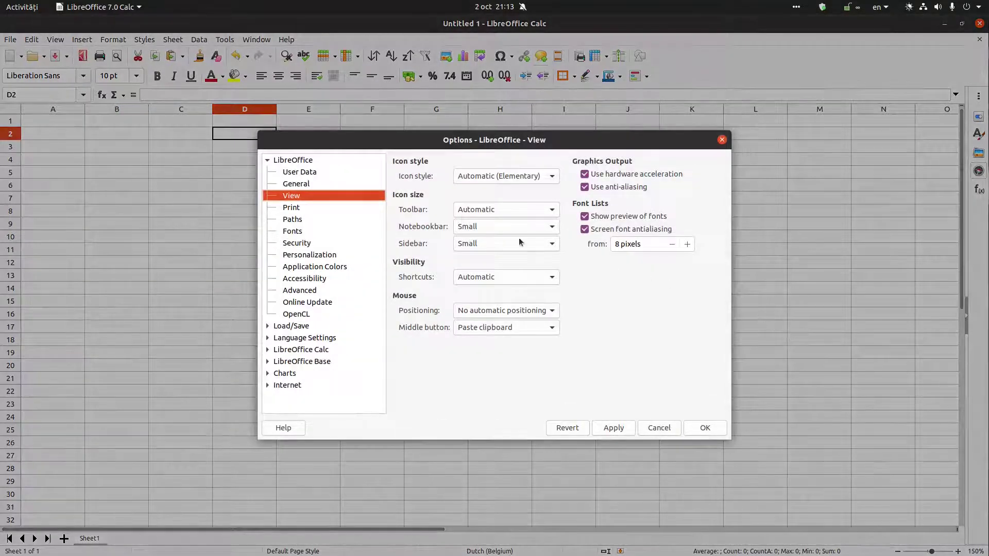
click(296, 184)
click(301, 197)
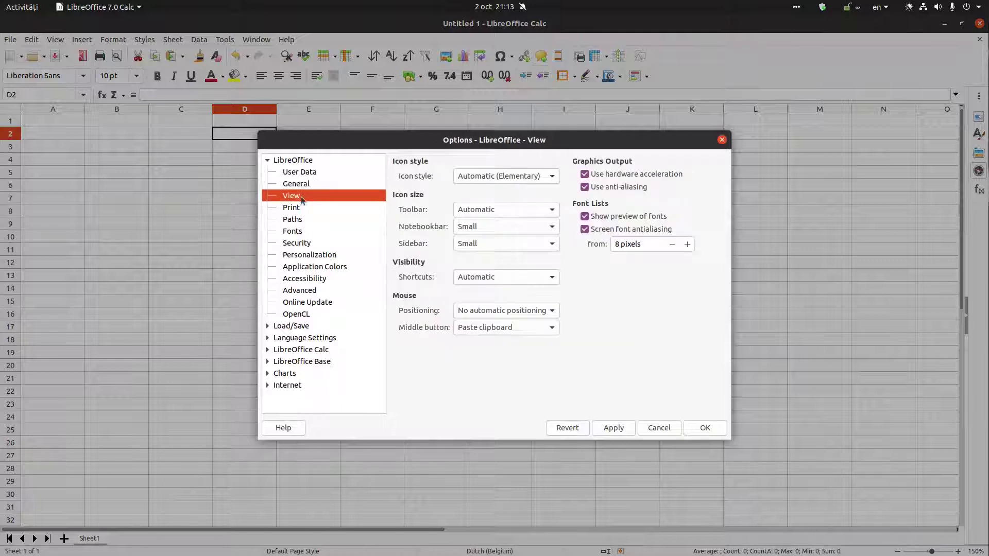
click(480, 176)
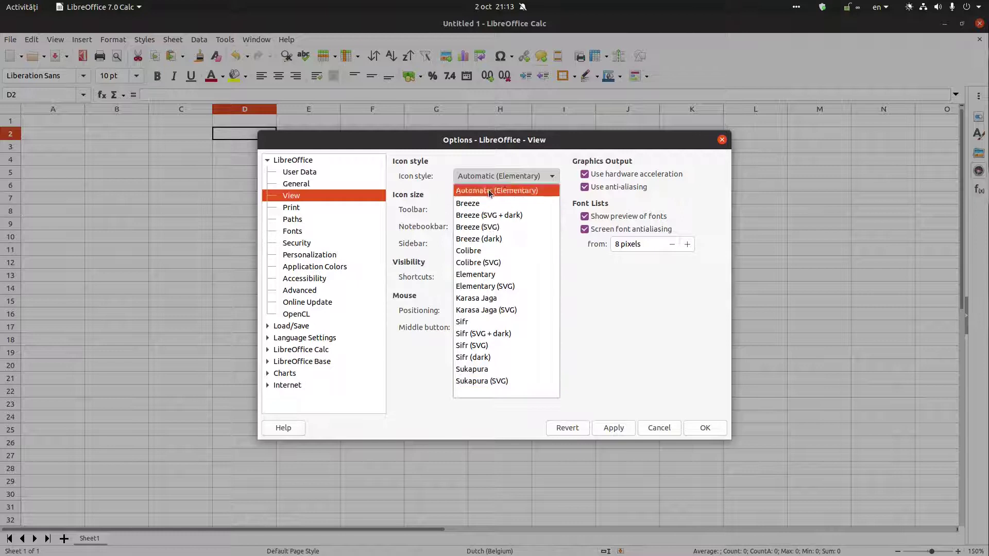
key(Escape)
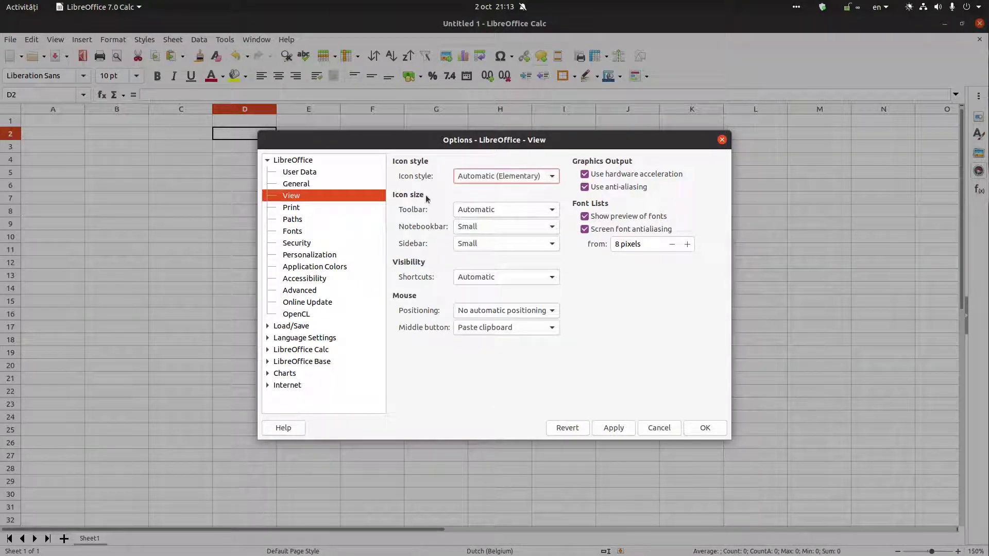
click(466, 209)
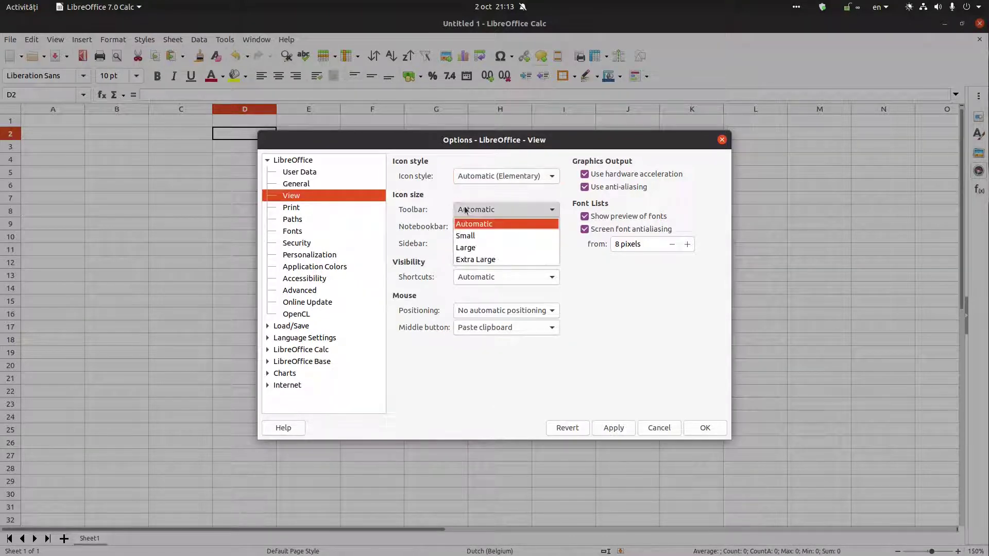
click(480, 236)
click(487, 175)
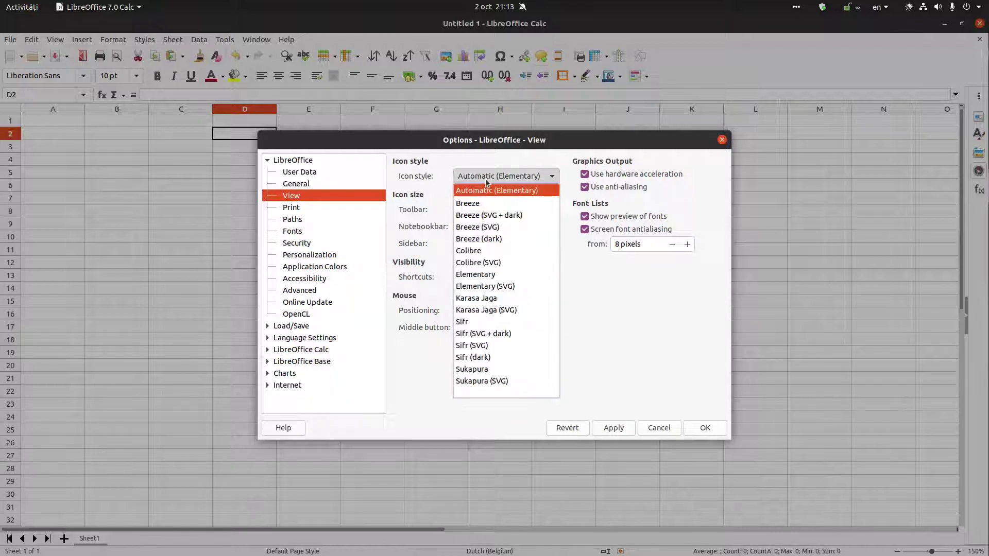
click(485, 191)
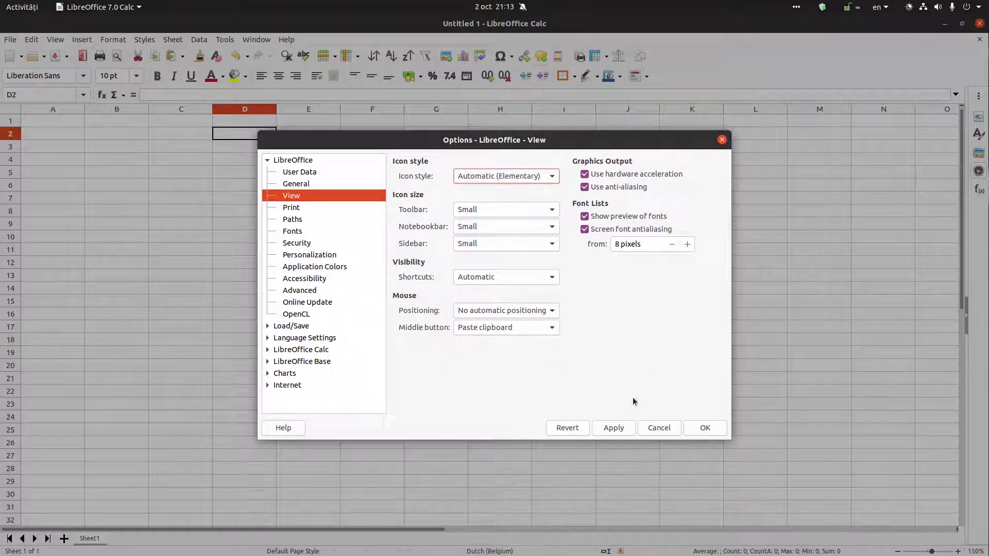
click(613, 427)
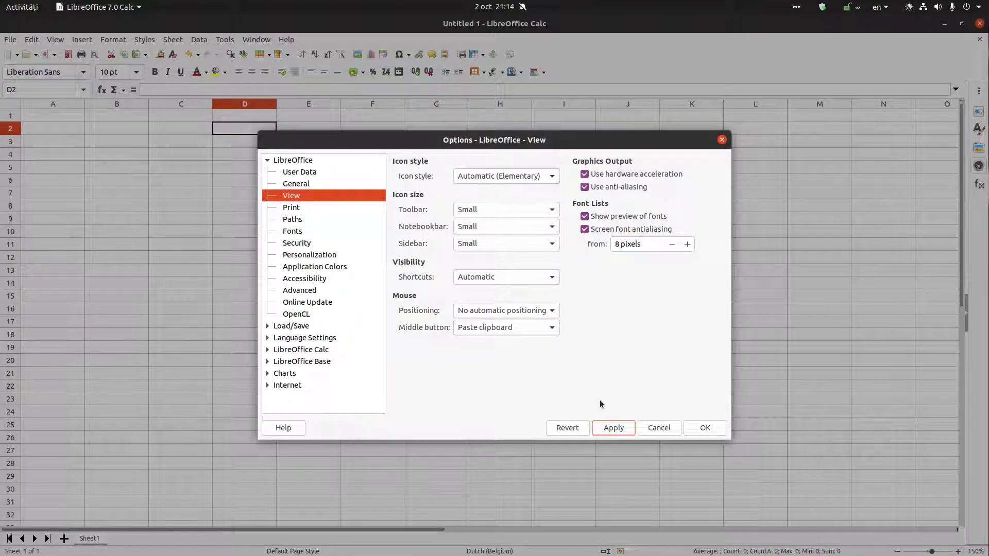
Close Options, reopen them, and switch the icon style to Breeze
click(689, 427)
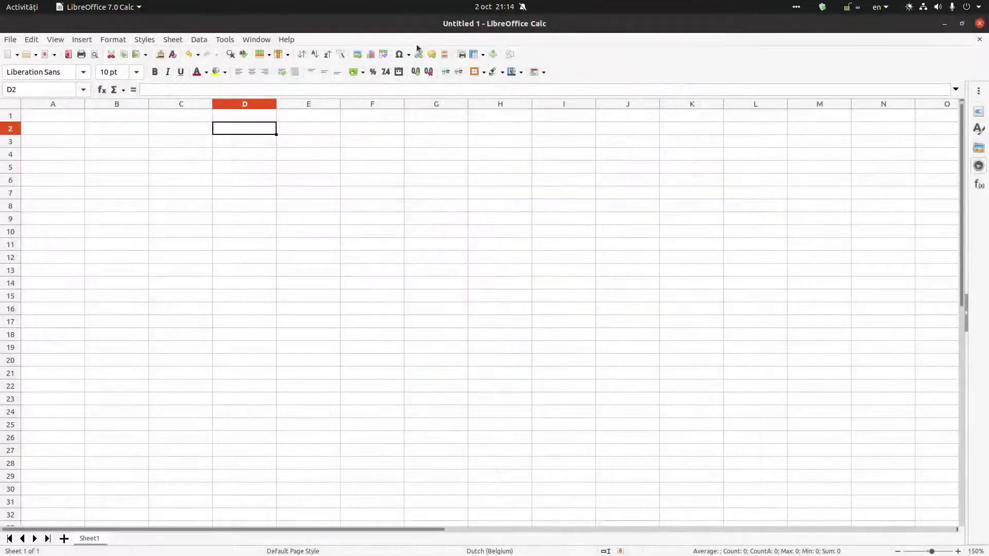
click(233, 41)
click(271, 312)
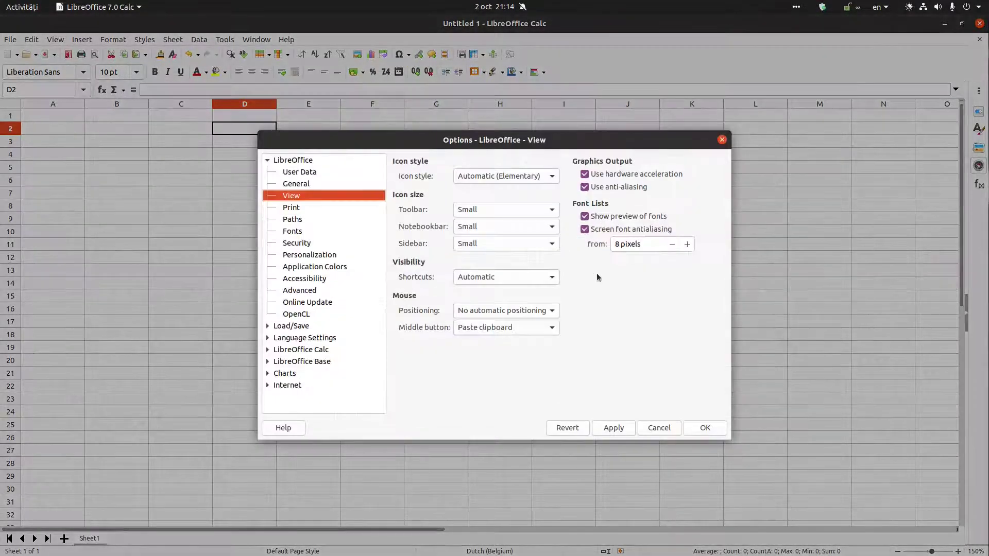
click(514, 176)
click(489, 200)
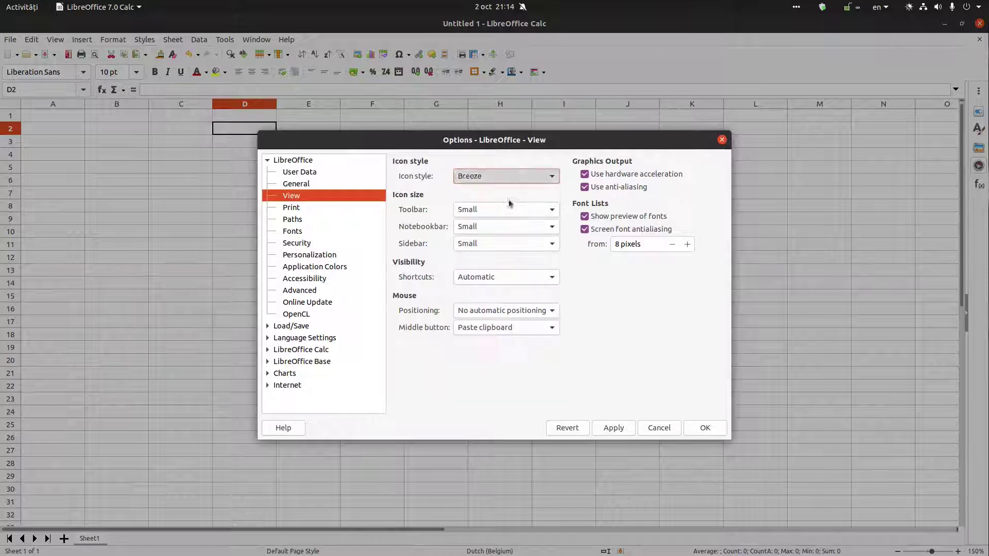
click(621, 426)
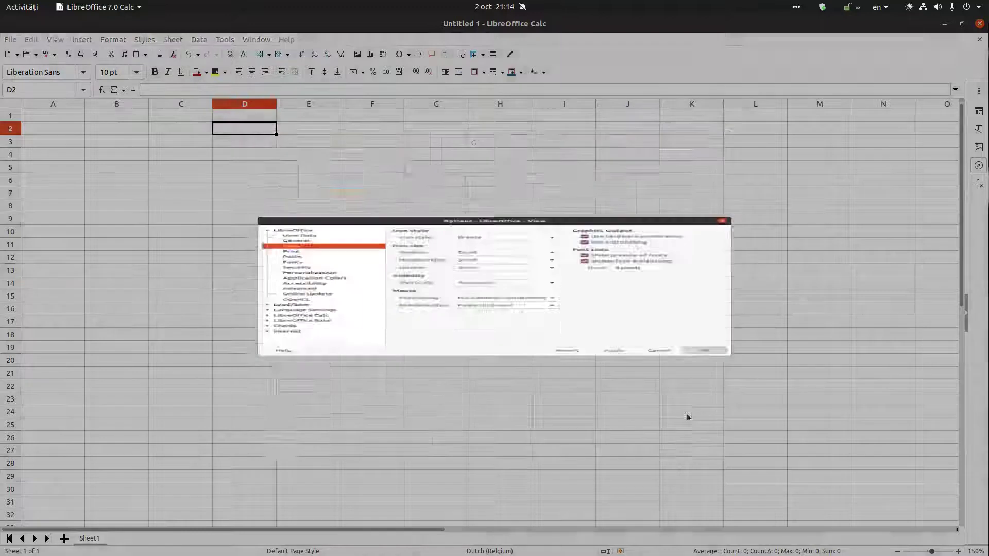
click(696, 427)
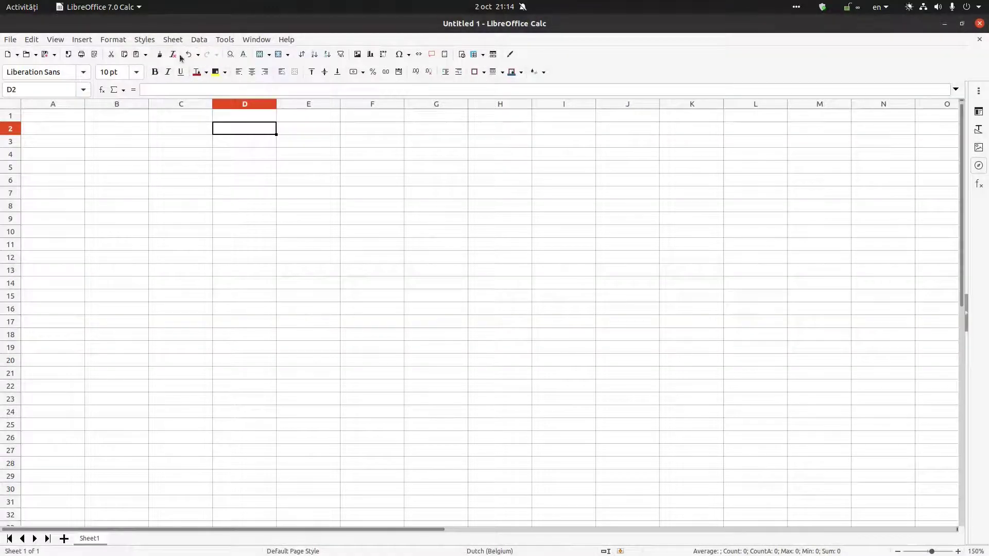
Reopen Options and apply the Colibre icon style
click(225, 39)
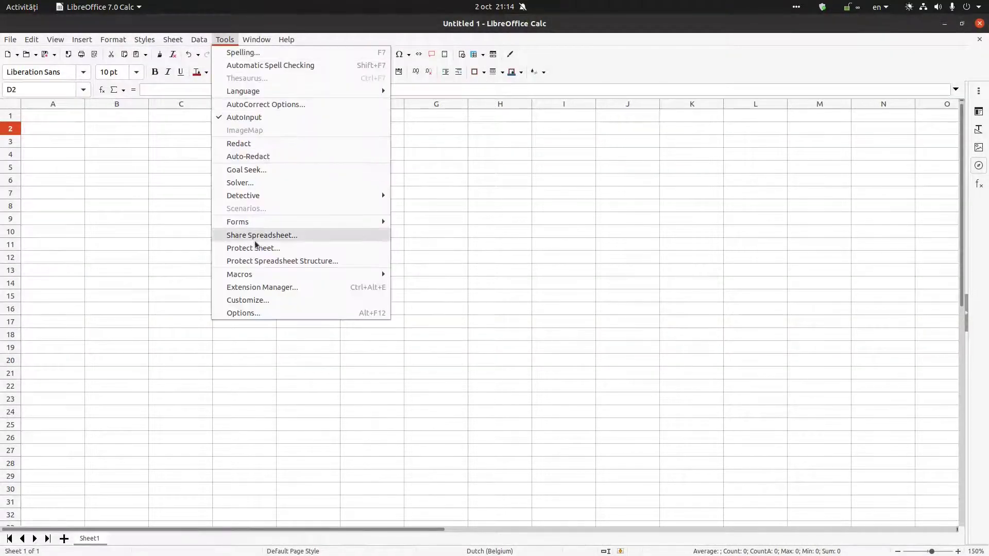
click(255, 312)
click(505, 175)
click(490, 248)
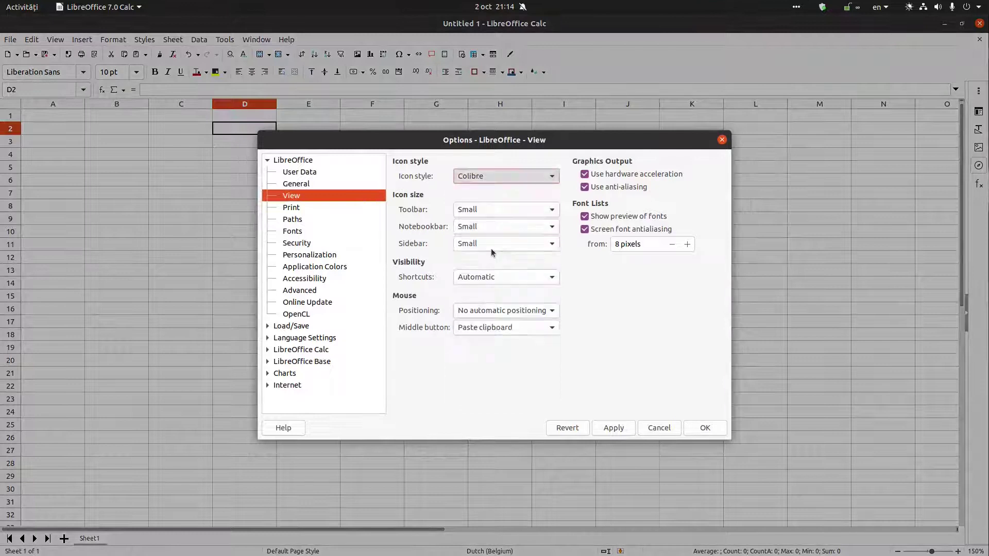
click(628, 429)
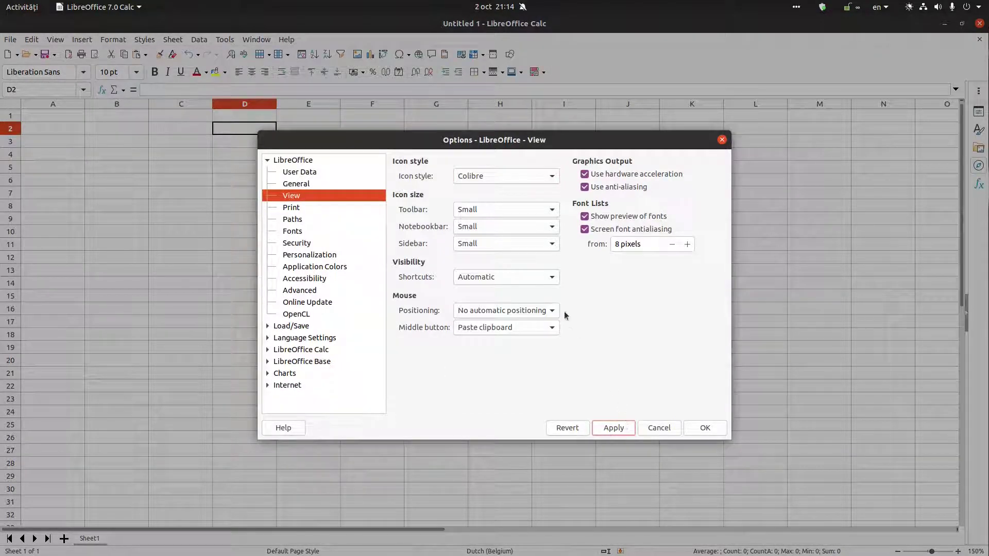
Apply Elementary, then settle on the Karasa Jaga icon style and close Options
click(487, 177)
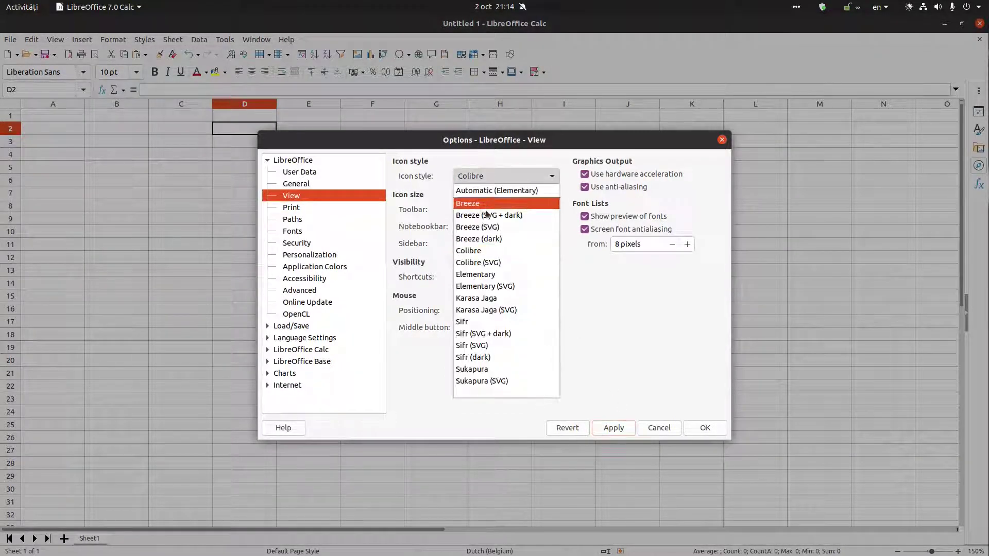
click(489, 274)
click(612, 427)
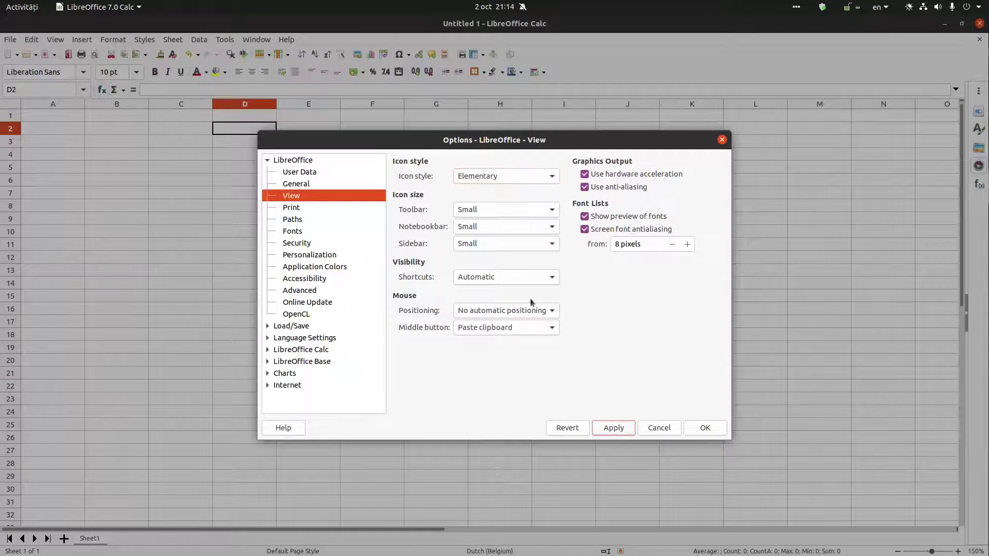
click(493, 175)
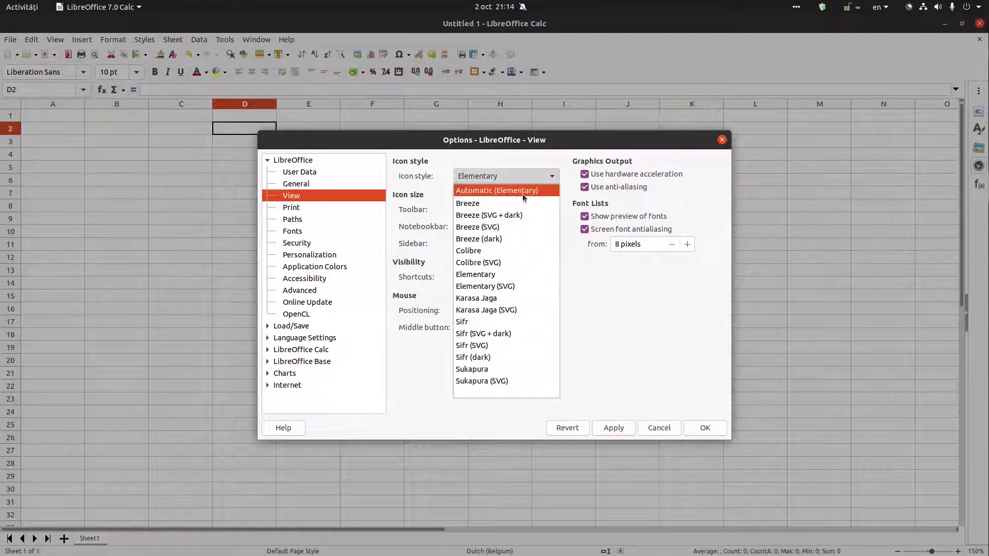
click(506, 296)
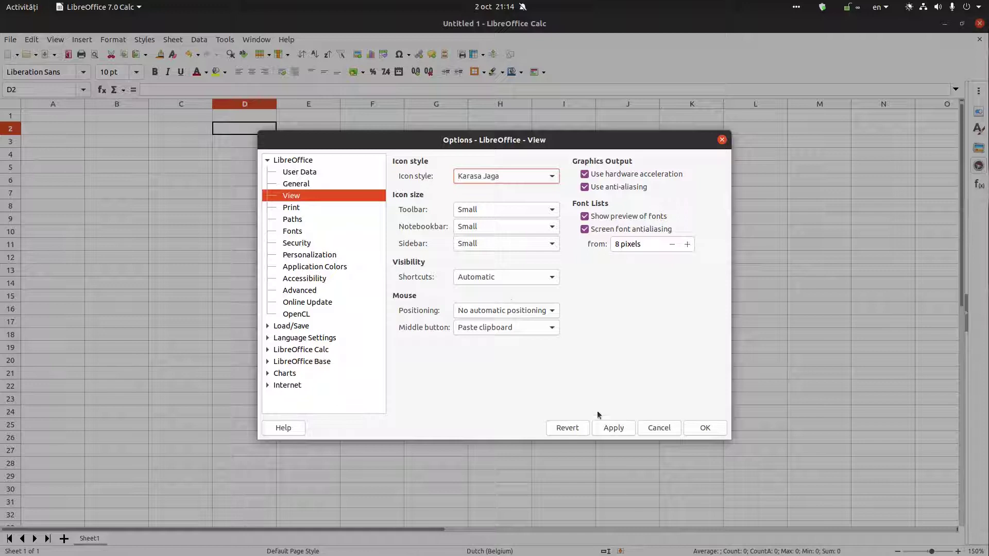
click(609, 427)
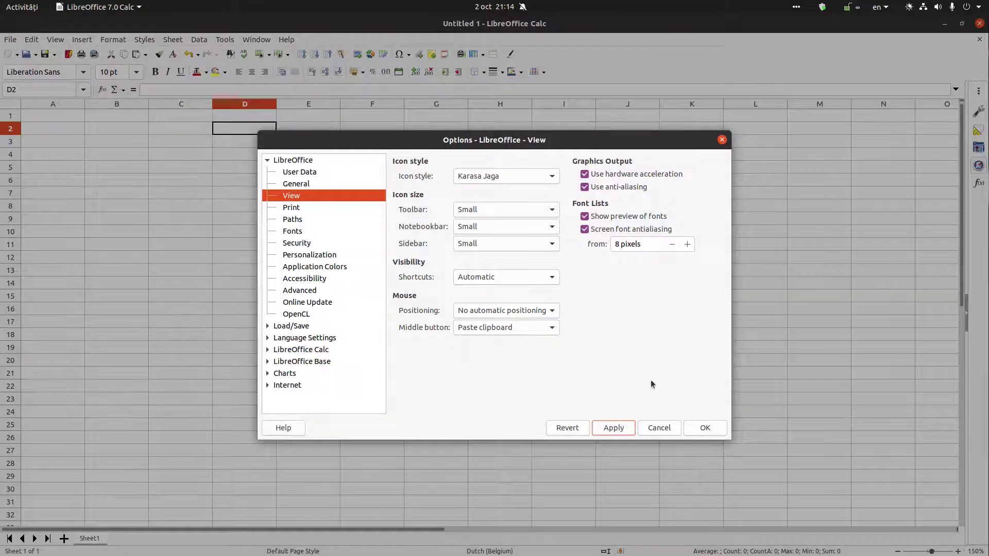
click(704, 427)
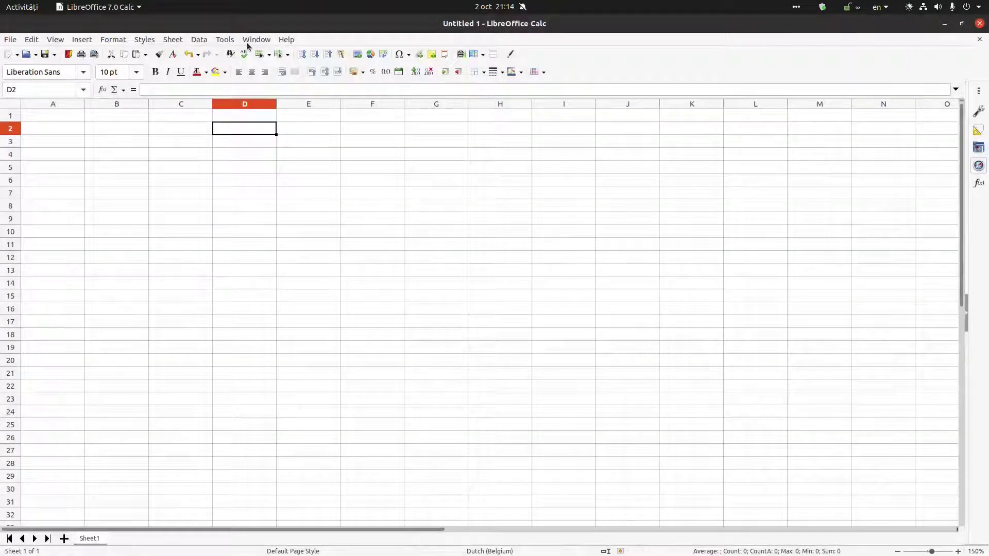
Open the program options and apply the Sifr icon style
click(200, 40)
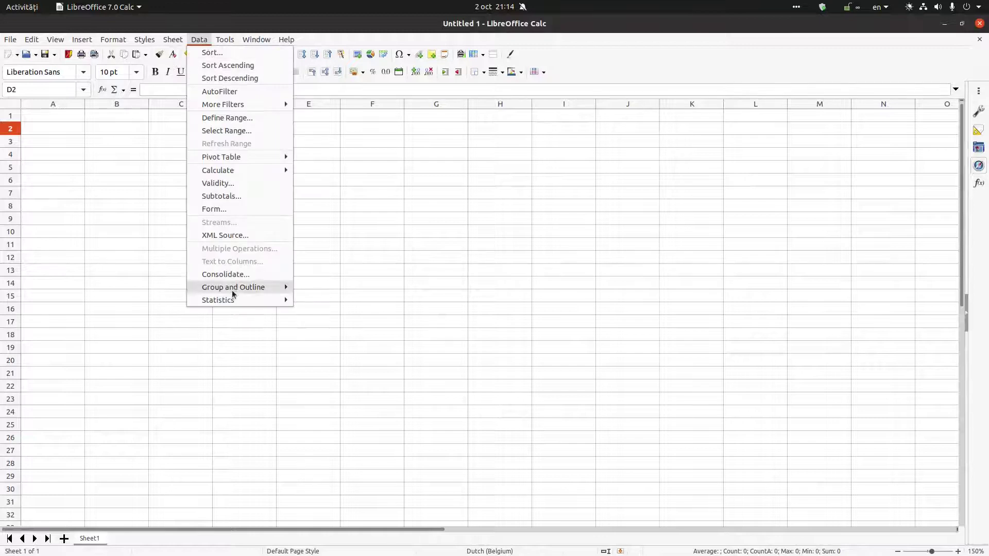
click(227, 40)
click(244, 313)
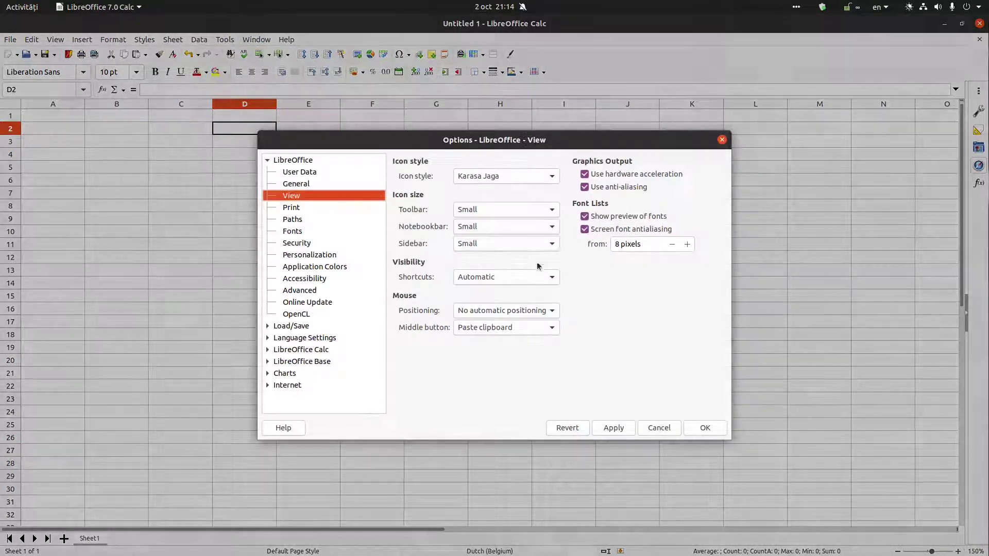
click(505, 178)
click(487, 319)
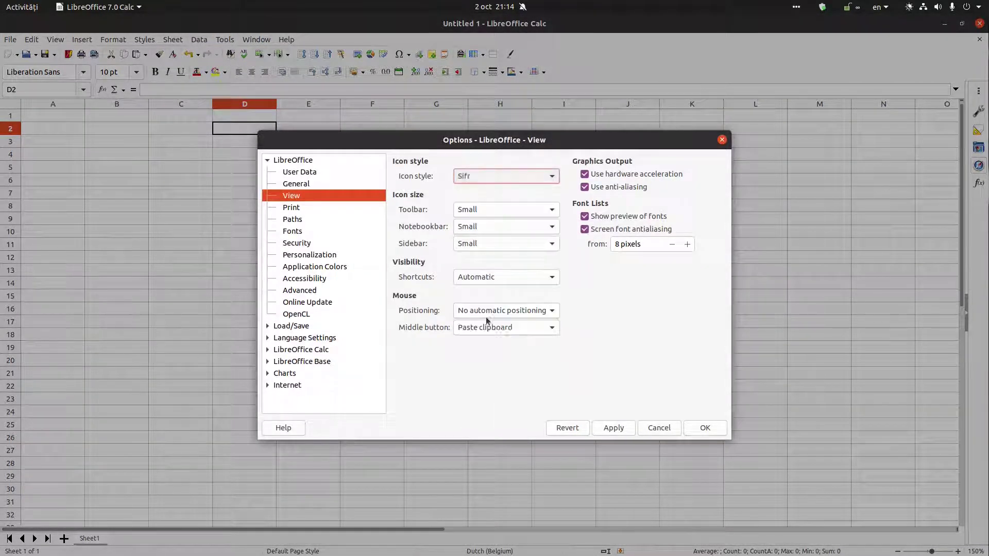
click(618, 428)
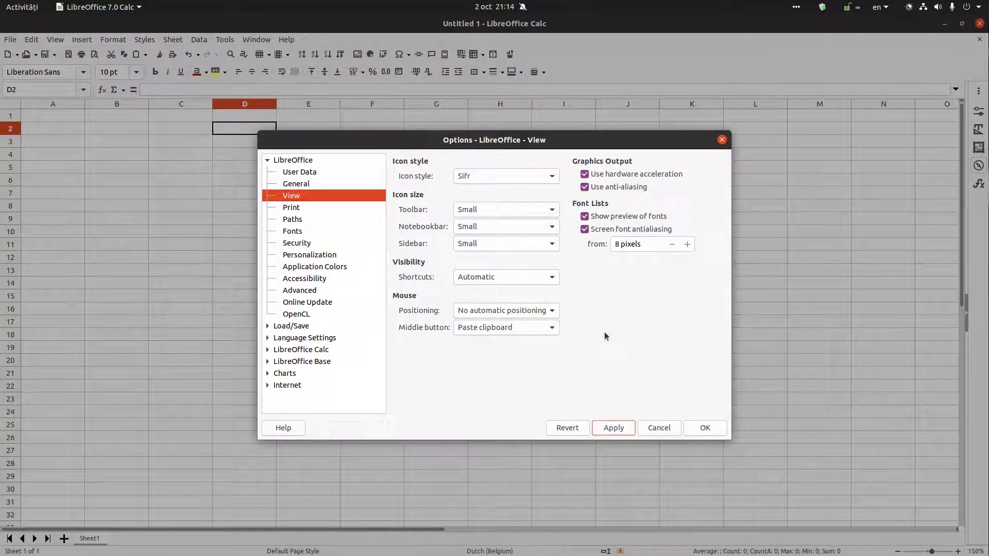
Switch to the Sukapura icon style, apply it, and close Options
click(505, 176)
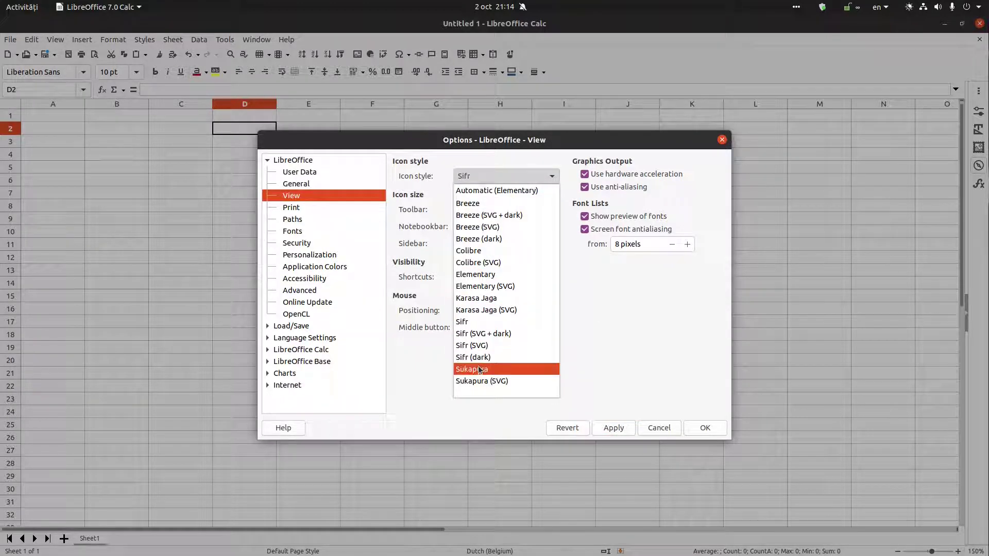
click(512, 369)
click(626, 428)
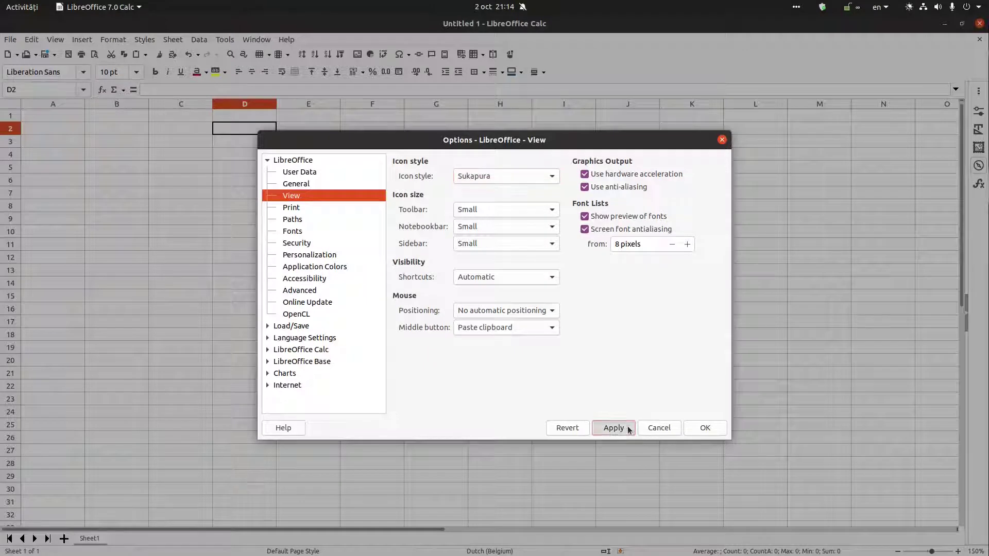
click(704, 429)
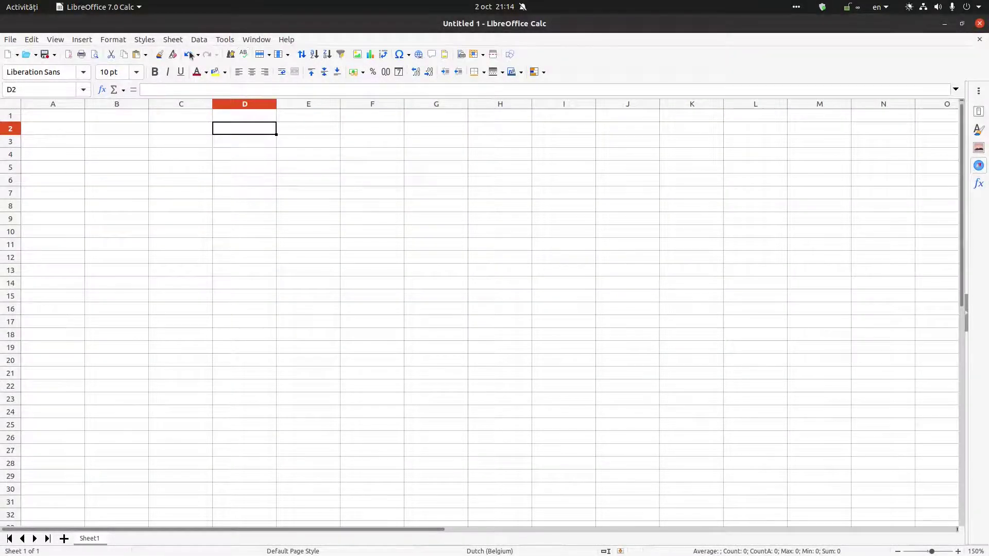
Set the toolbar icon size to Extra Large and apply it
click(224, 39)
click(253, 312)
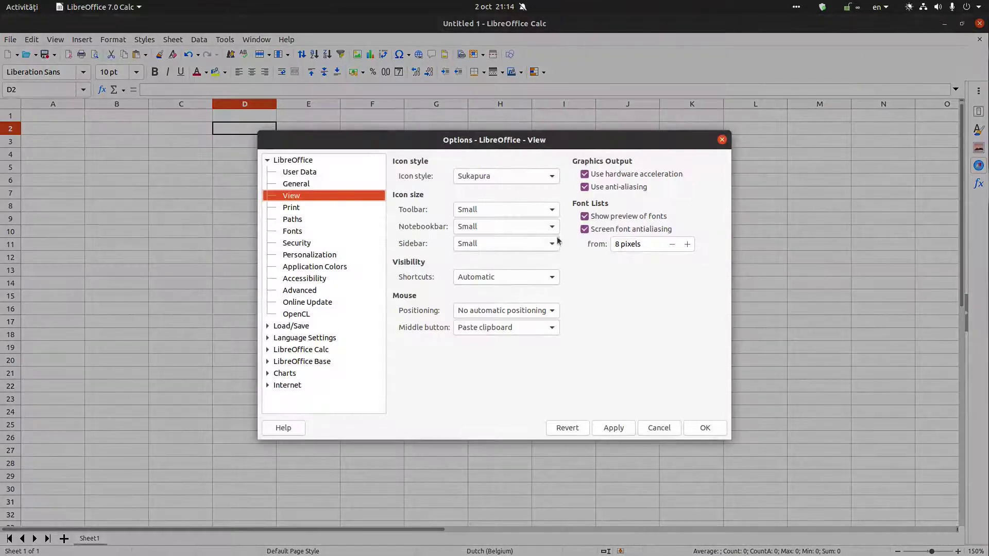
click(510, 210)
click(487, 259)
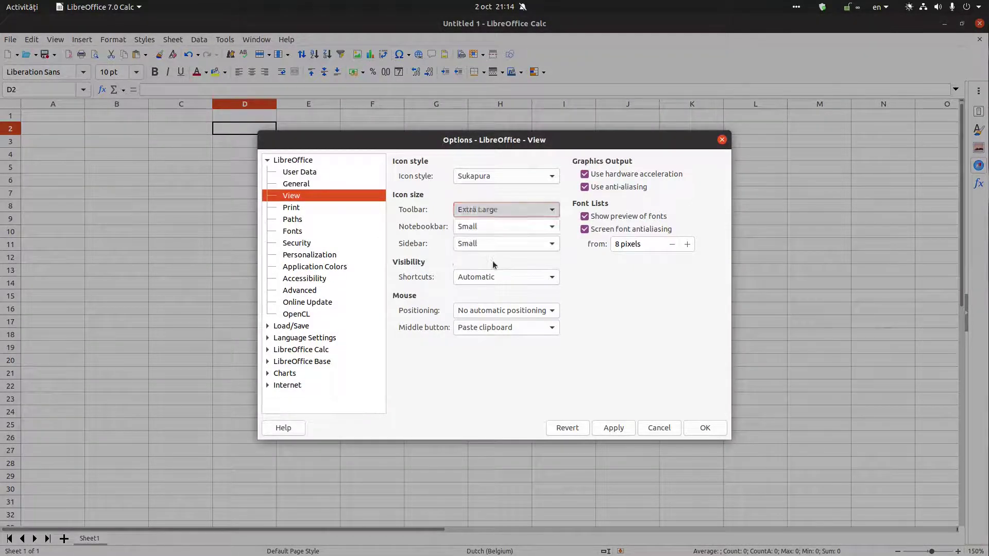
click(616, 428)
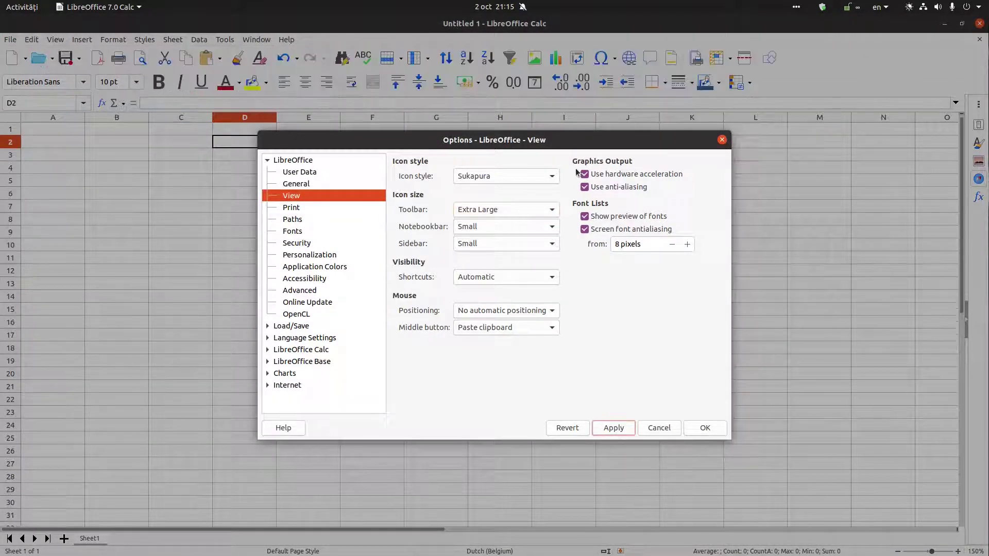
Apply the Automatic (Elementary) icon style, then Breeze
click(517, 180)
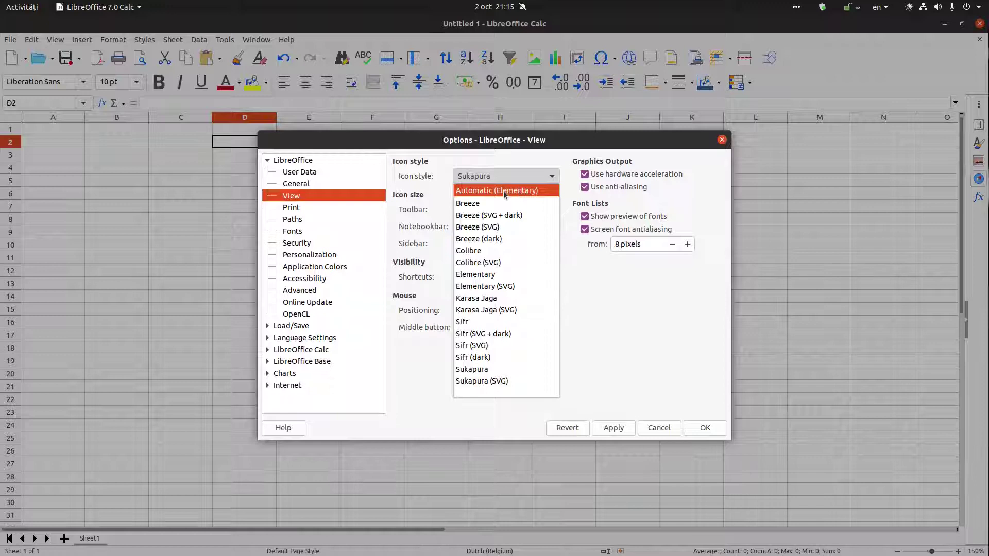
click(503, 190)
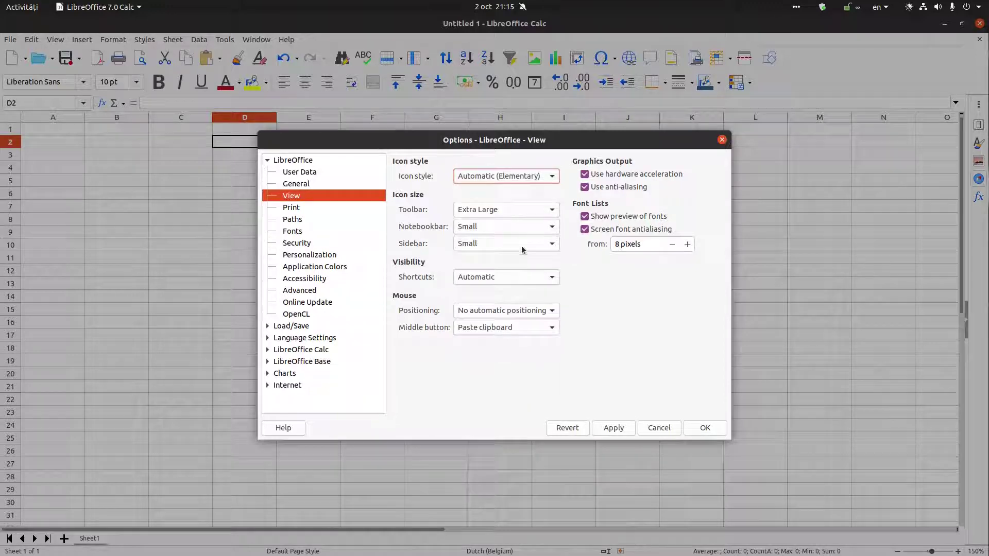
click(607, 429)
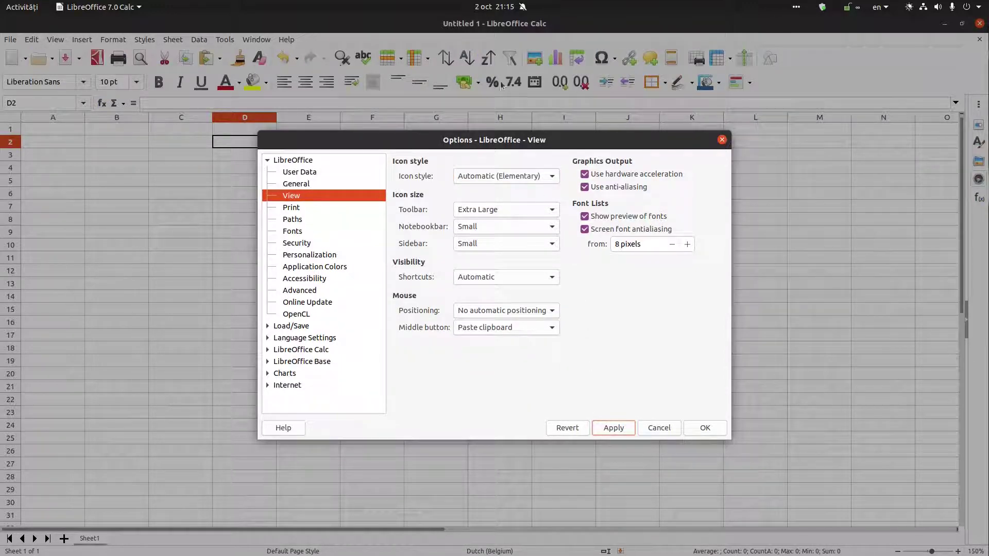
click(495, 176)
click(494, 203)
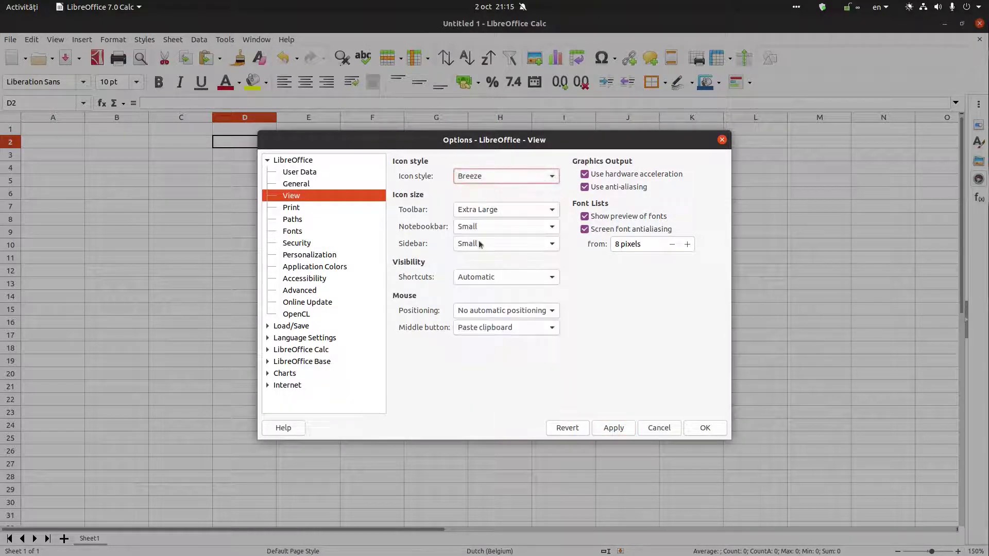
click(602, 427)
Try Colibre and Elementary, then apply the Karasa Jaga icon style
click(522, 177)
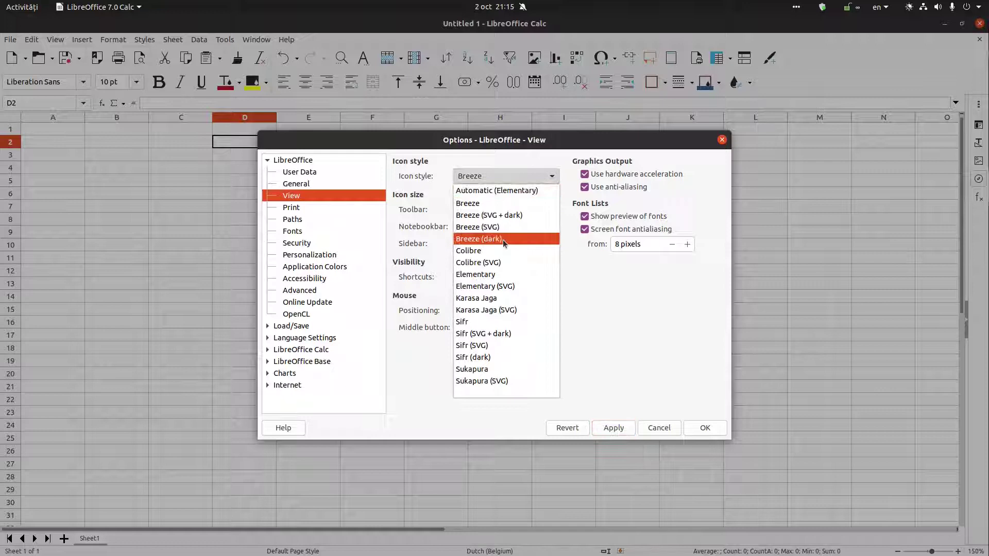
click(502, 244)
click(611, 427)
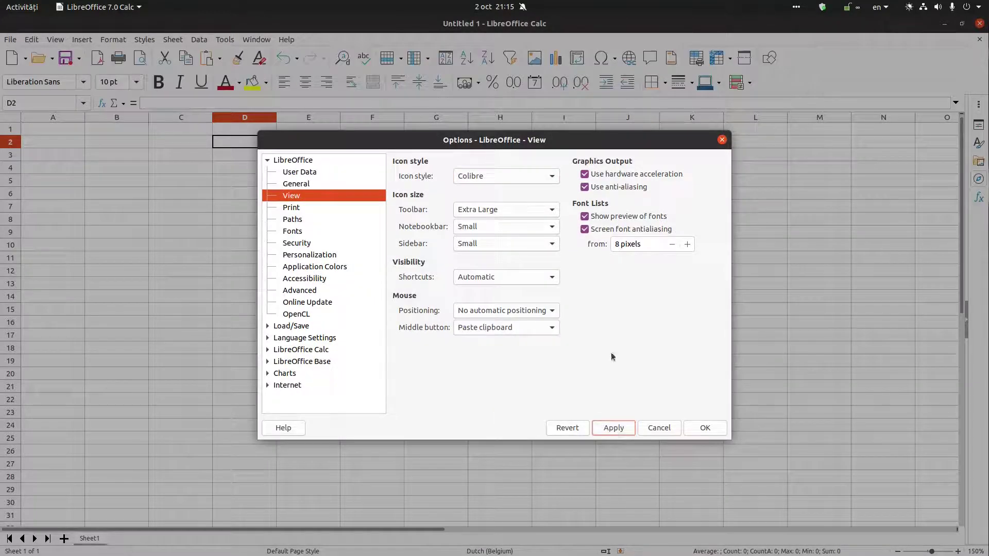
click(518, 175)
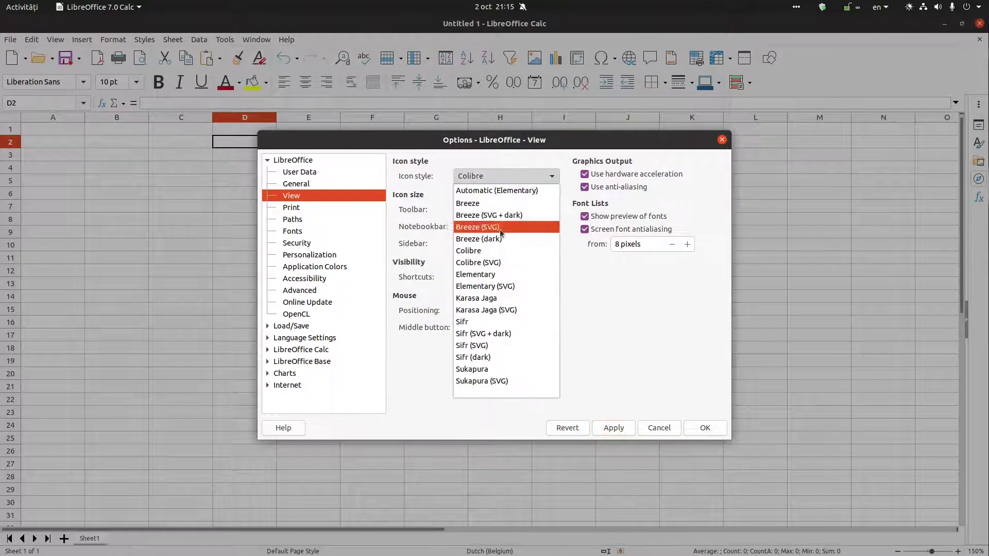
click(493, 269)
click(502, 178)
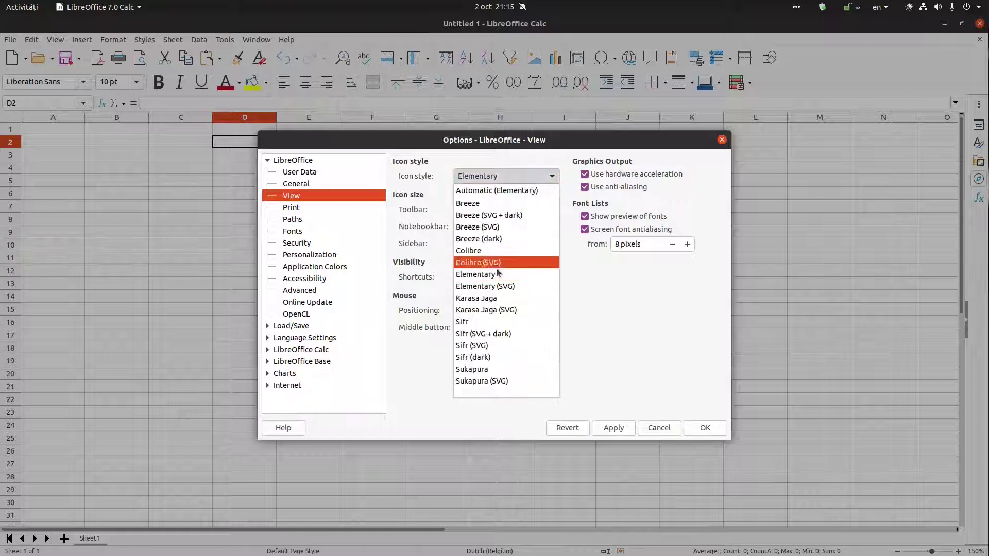
click(495, 298)
click(622, 426)
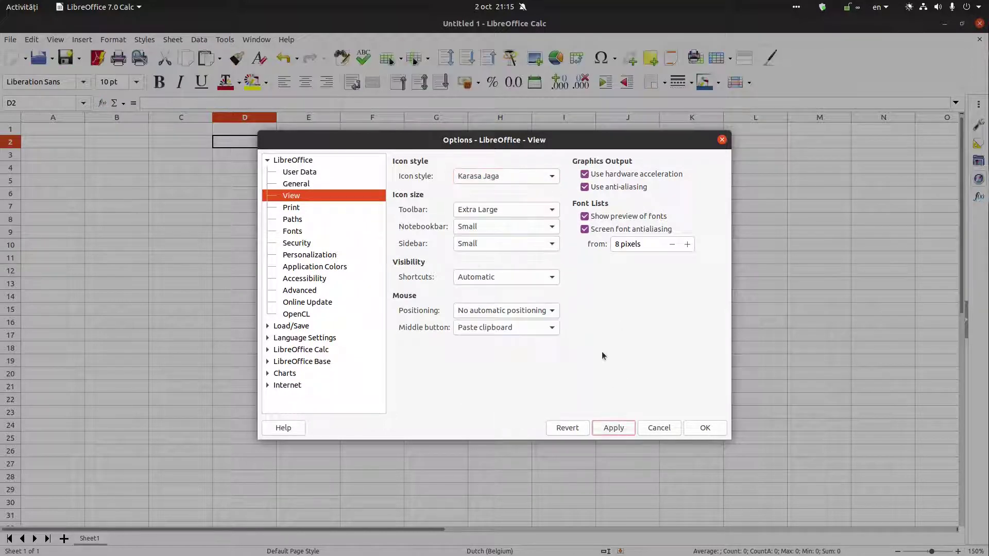
Try Sifr, finish with the Sukapura icon style, and close Options
click(509, 174)
click(483, 322)
click(598, 426)
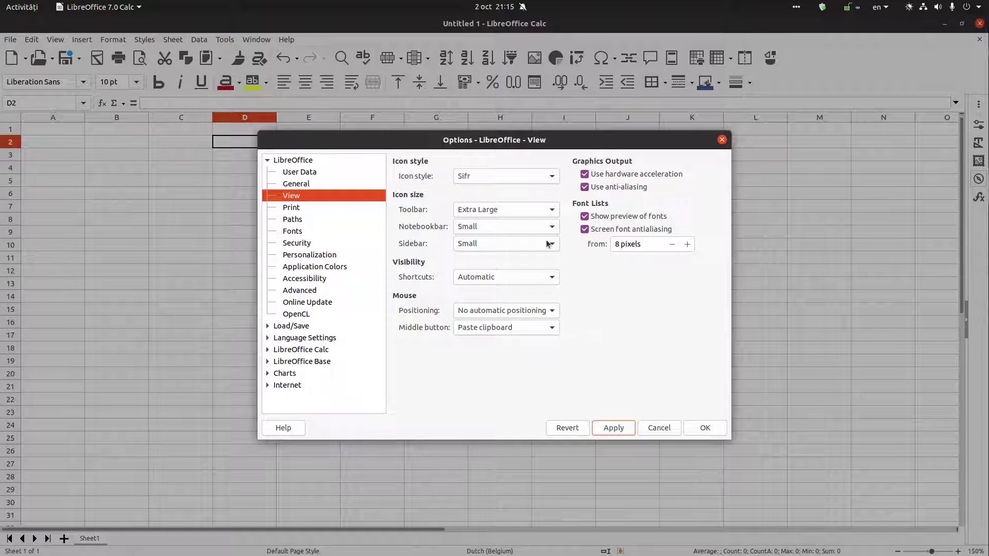
click(514, 174)
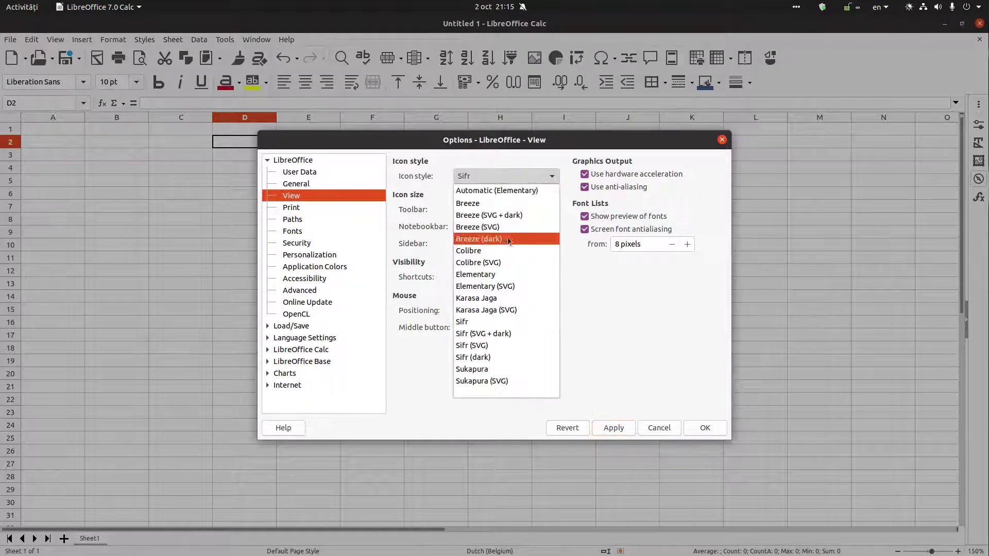
click(481, 369)
click(627, 428)
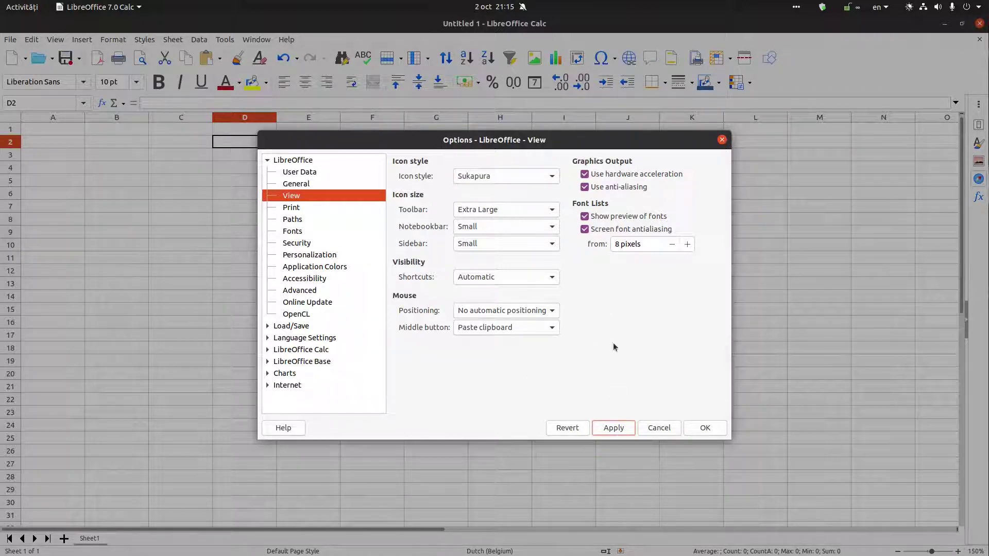
click(704, 429)
click(603, 296)
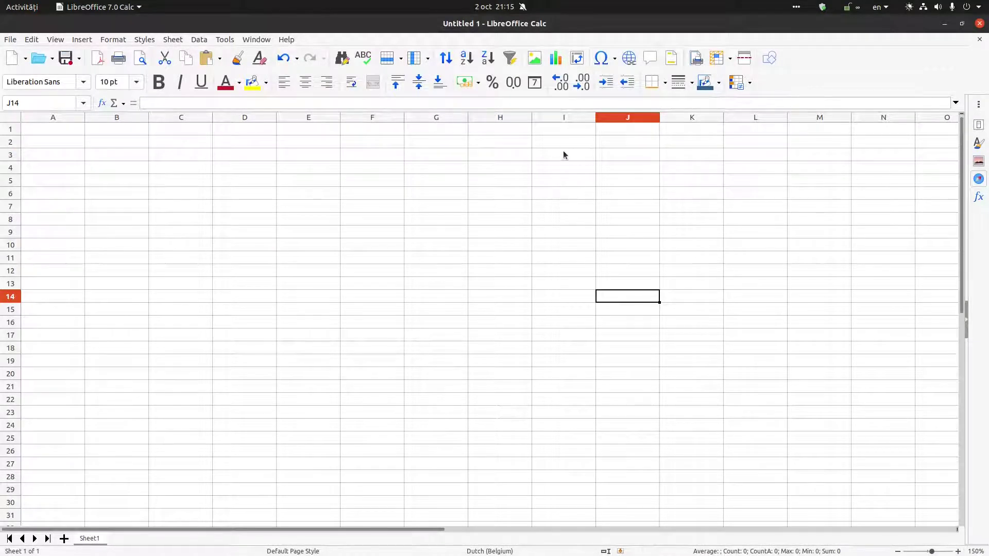
Set Small toolbar icons in the Sifr style, apply, and close Options
click(226, 40)
click(245, 312)
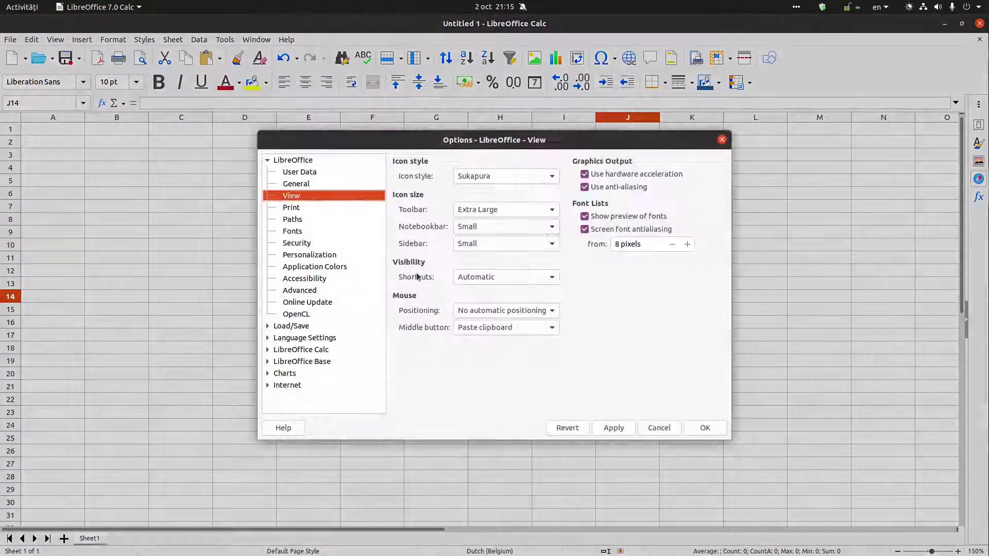
click(483, 208)
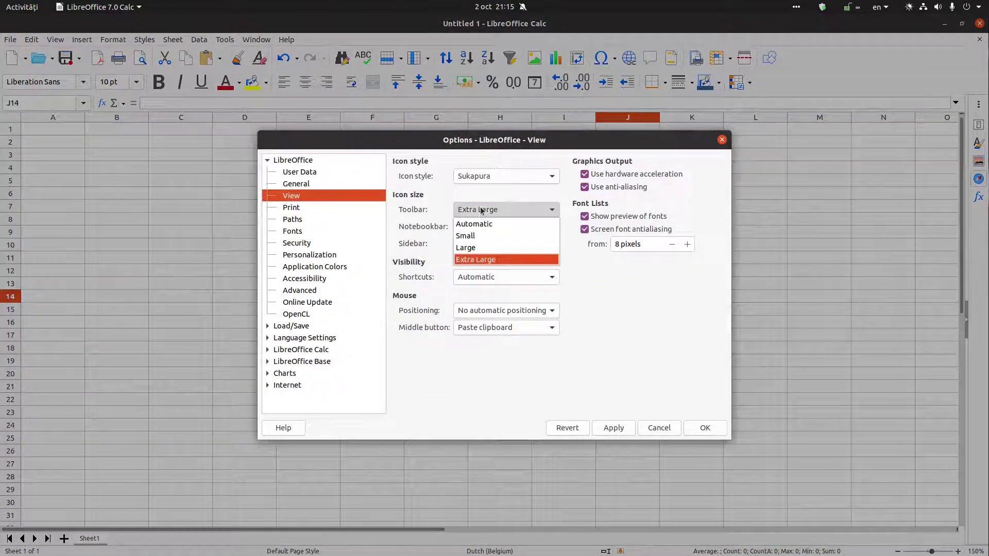
click(481, 238)
click(483, 180)
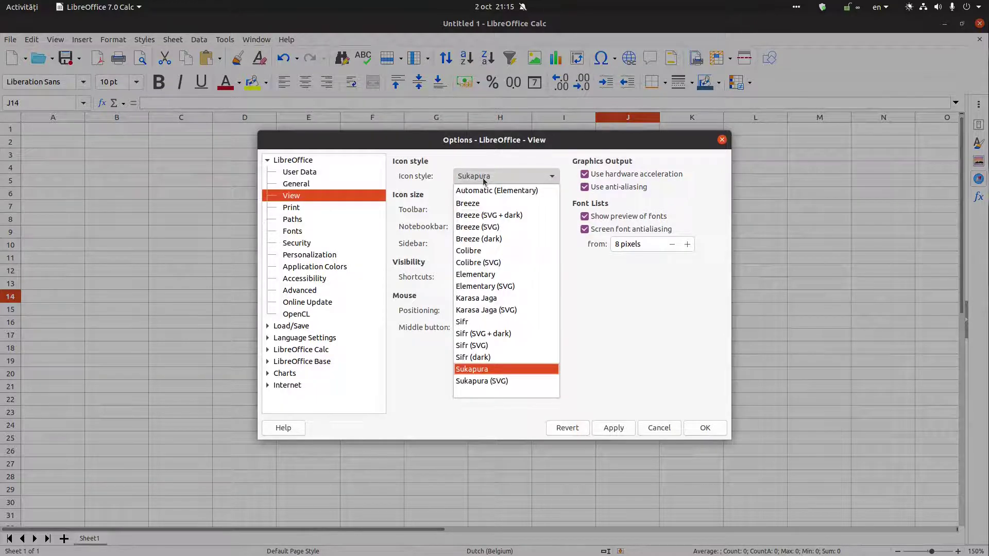
click(468, 323)
click(611, 427)
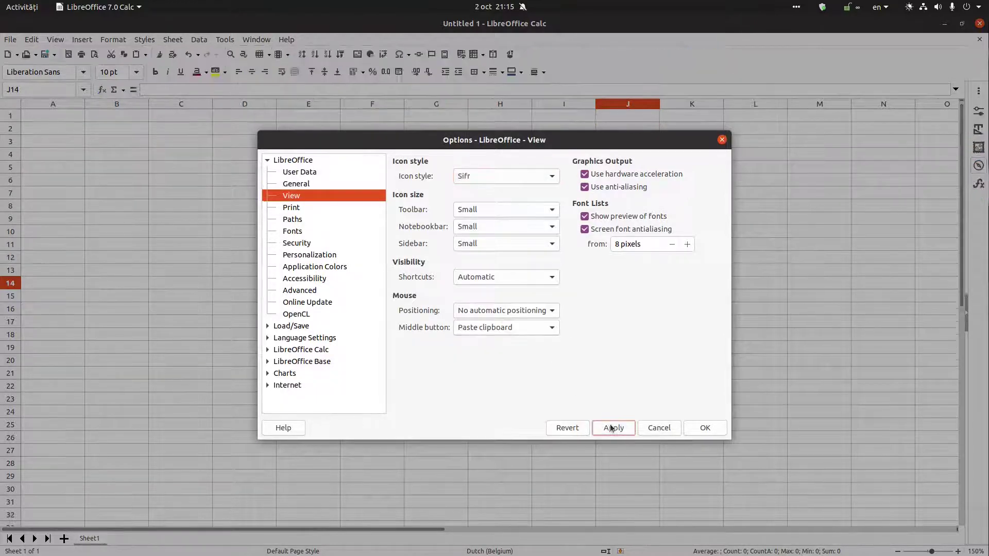
click(691, 428)
click(403, 270)
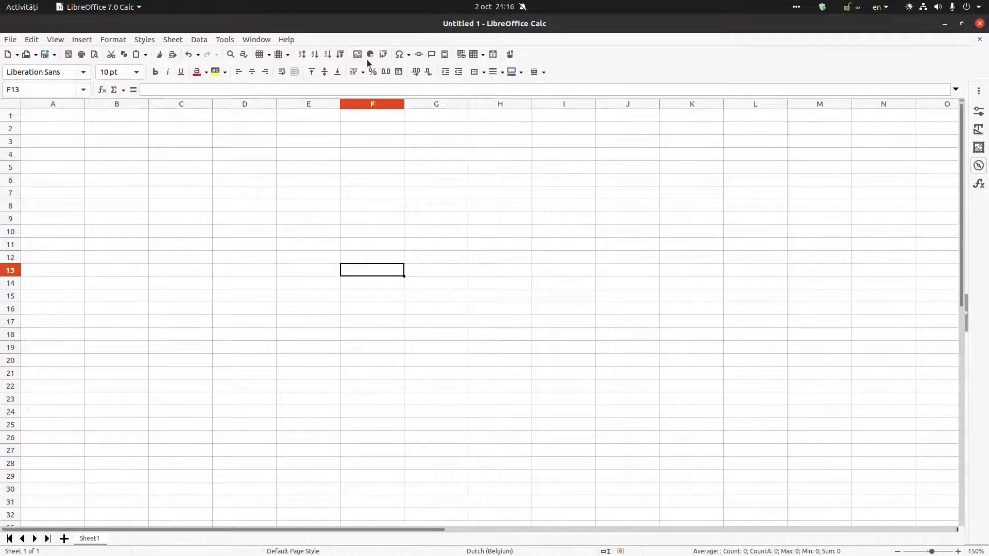
Enter 'saasa' in D3 and centre it horizontally
drag(289, 153, 284, 161)
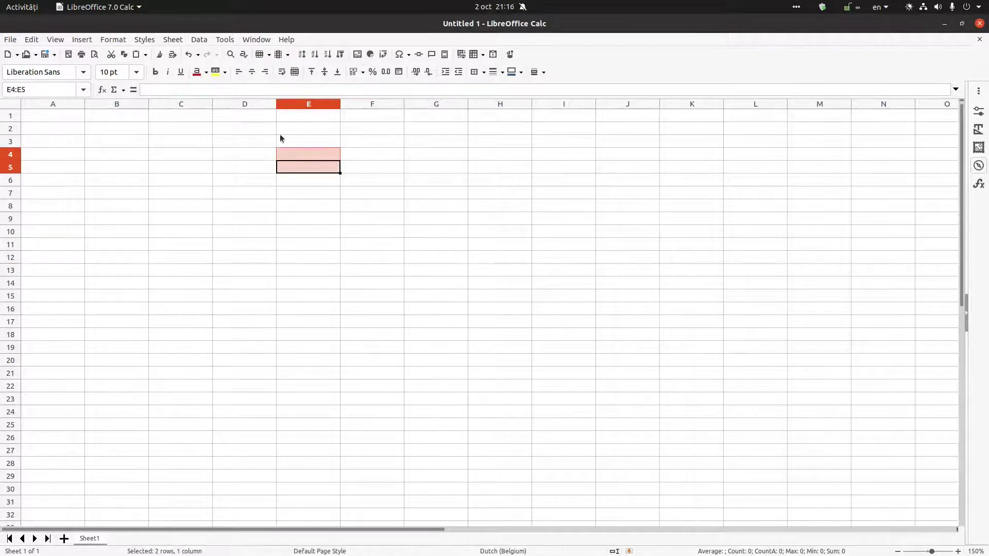
click(273, 142)
text(saasa)
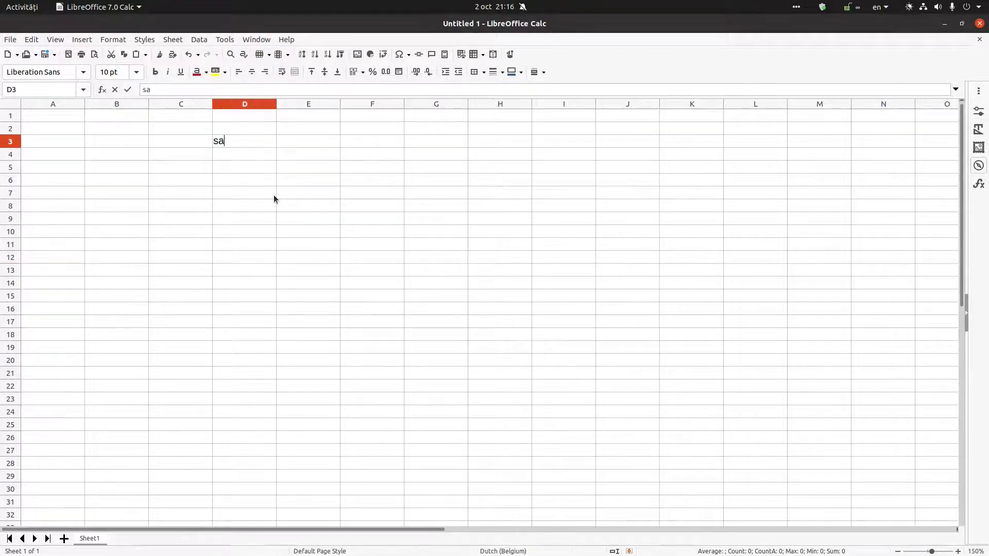
click(242, 181)
click(245, 141)
click(252, 72)
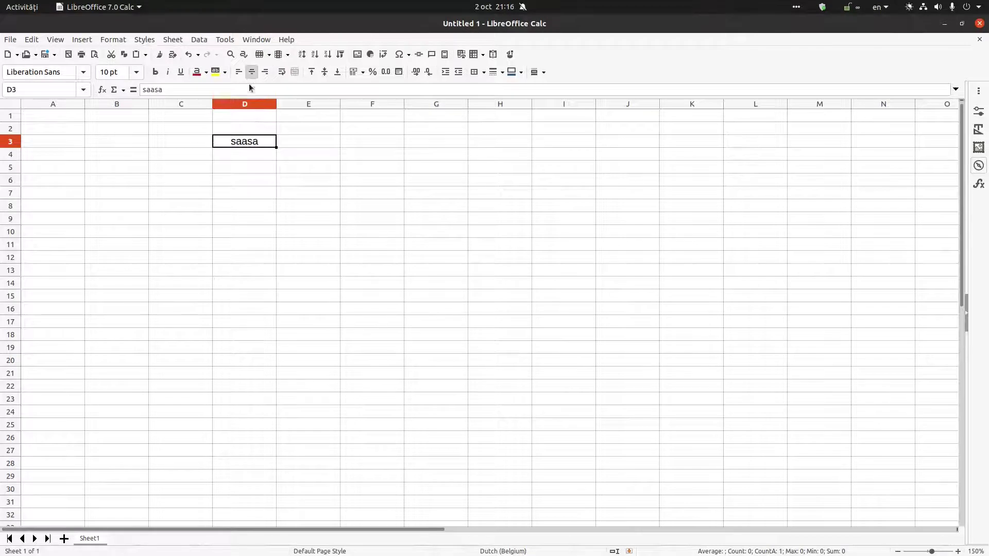
Add 'cf cfcfcfc f cf' to D3, wrap the text, heighten row 3, and centre it vertically
double_click(266, 144)
text(cf cfcfc)
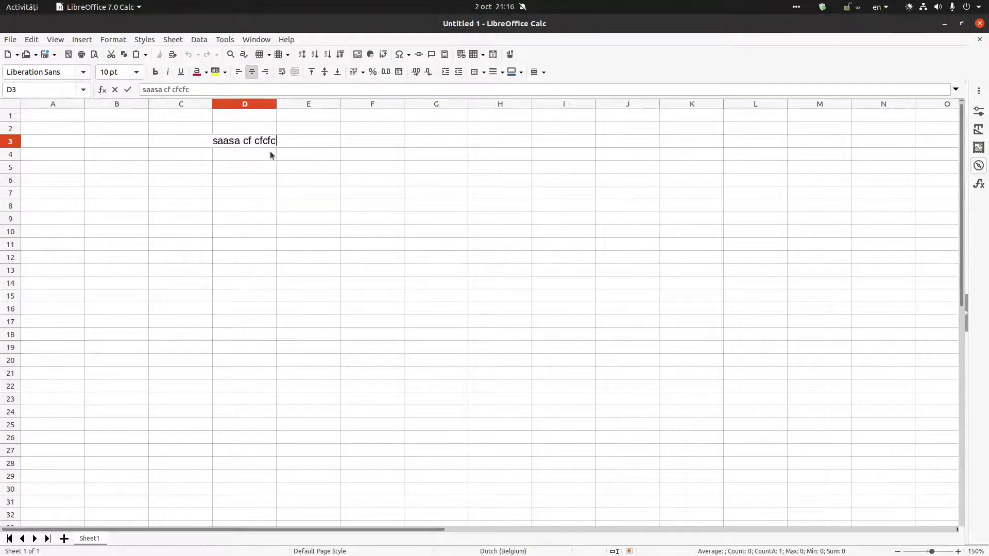
text(fc f cf)
key(Return)
key(Up)
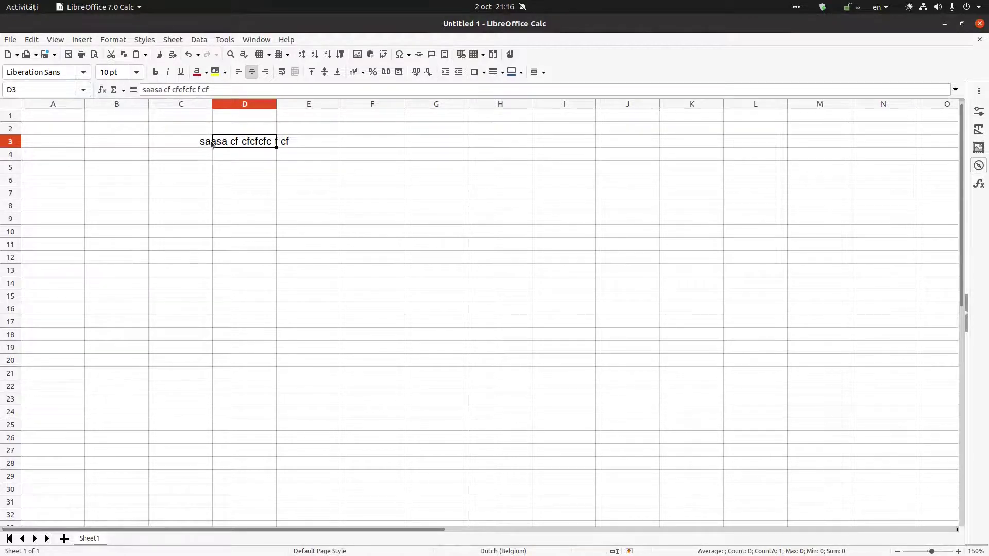
click(282, 73)
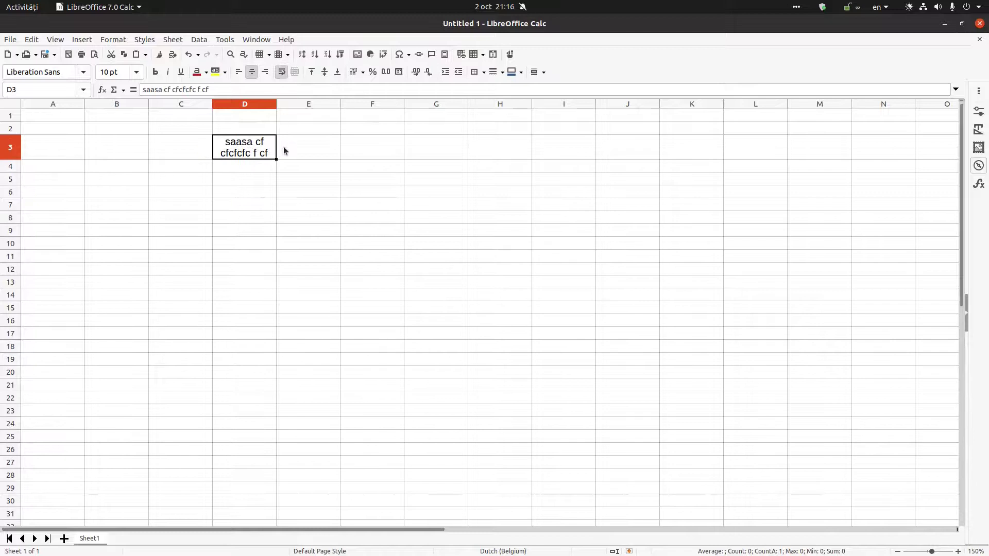
drag(7, 160, 6, 217)
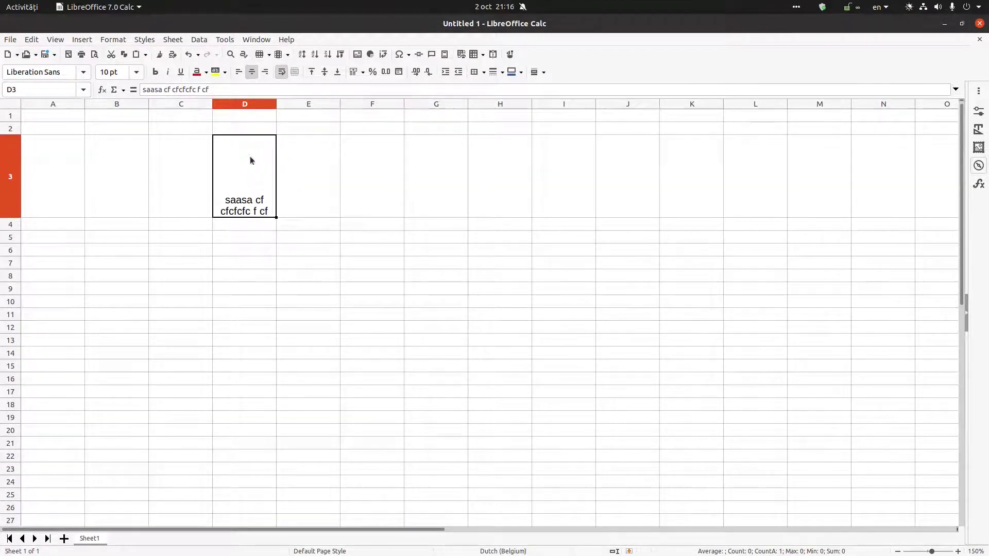
click(326, 74)
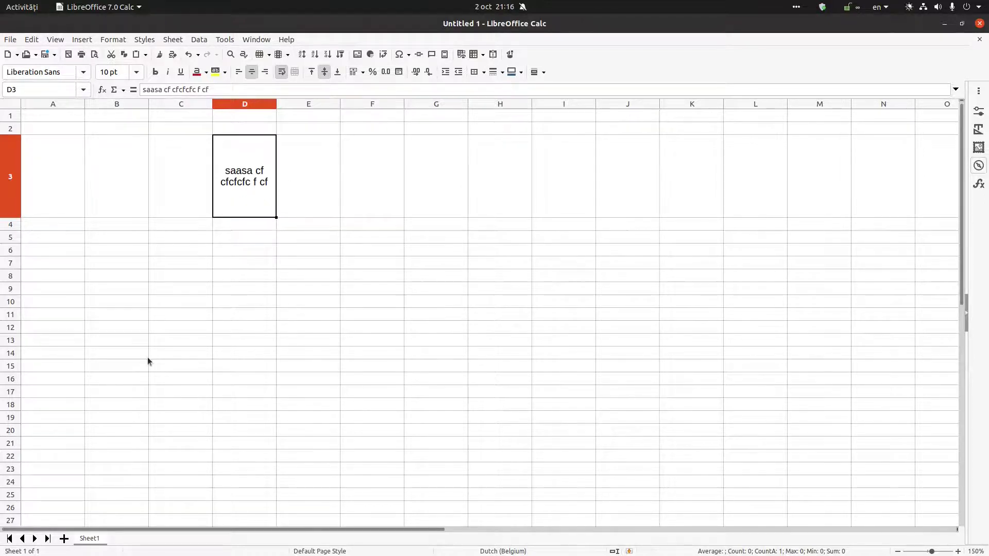
Replace D3's content with 10 and format it as a number reading 10,00
text(10)
key(Return)
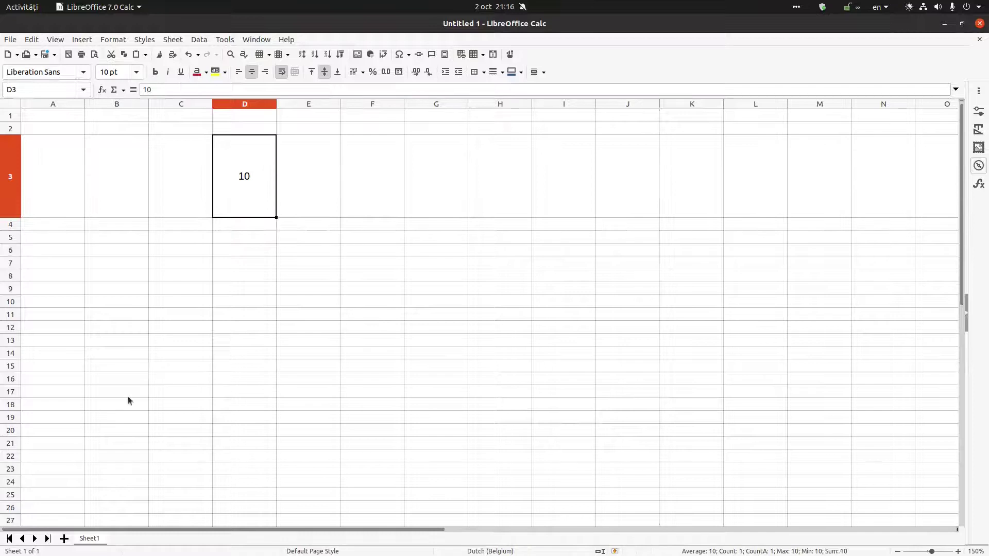
click(385, 72)
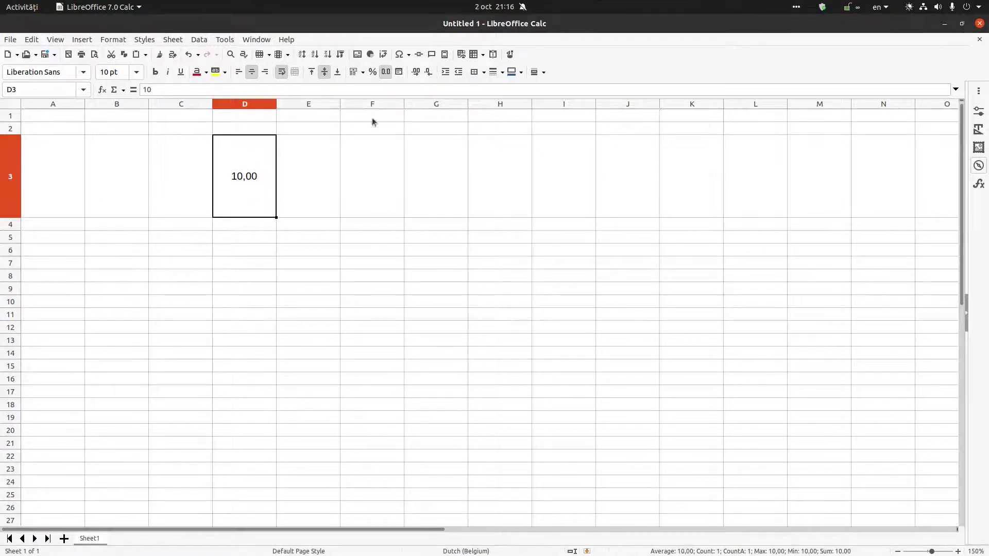
click(427, 73)
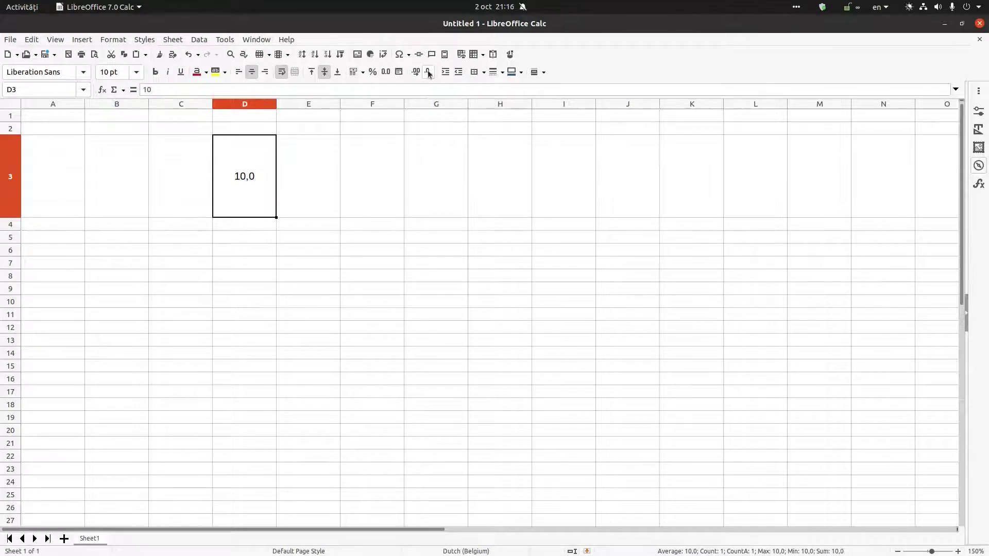
click(426, 72)
click(415, 73)
click(415, 72)
click(416, 72)
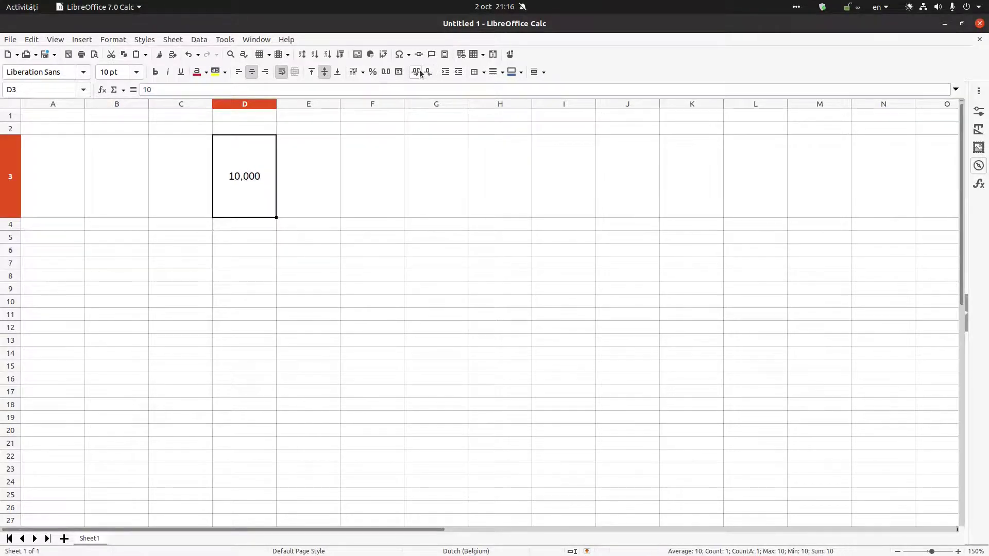
click(428, 72)
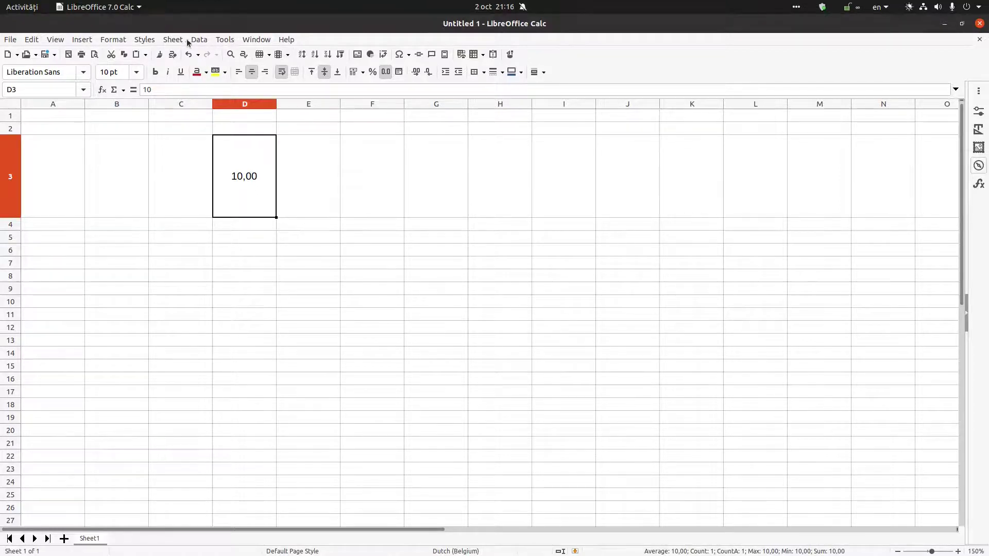
Switch the icon style to Automatic (Elementary) and close Options
click(218, 40)
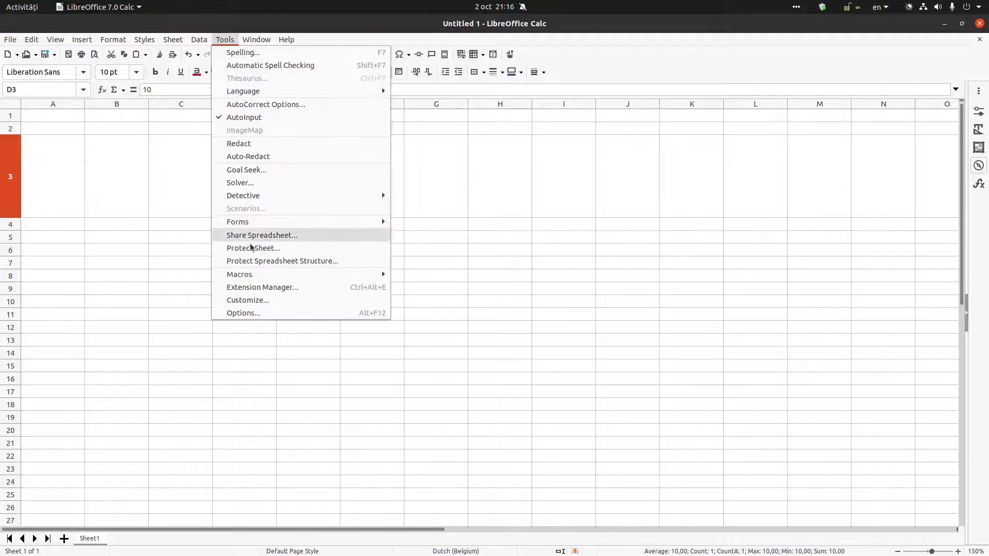
click(249, 310)
click(500, 176)
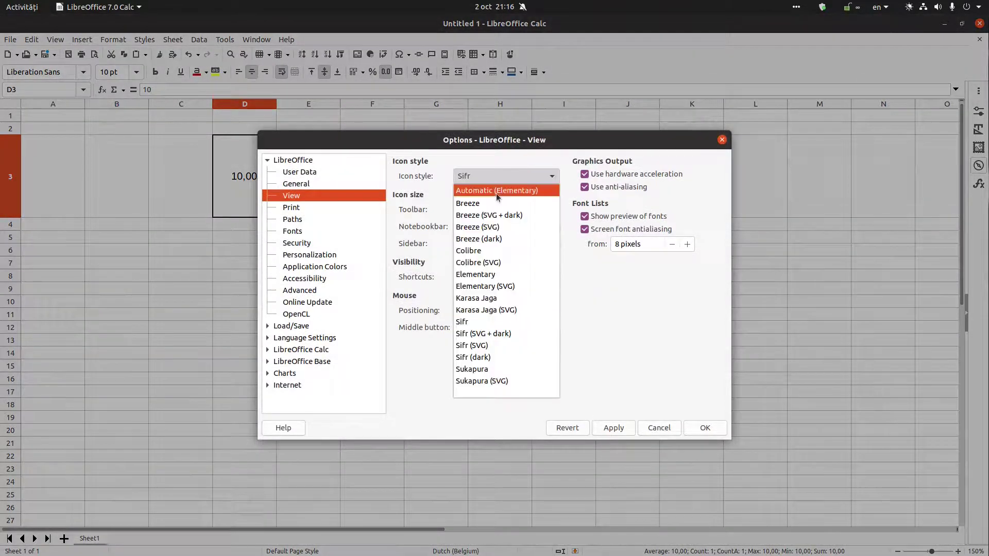
click(499, 192)
click(705, 428)
click(482, 196)
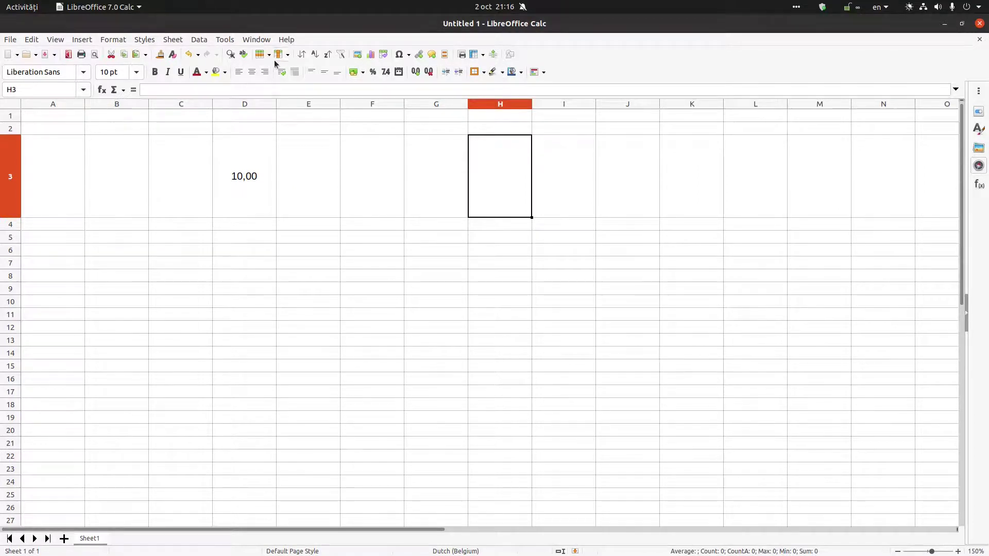
Switch the icon style back to Sifr, apply it, and close Options
click(224, 39)
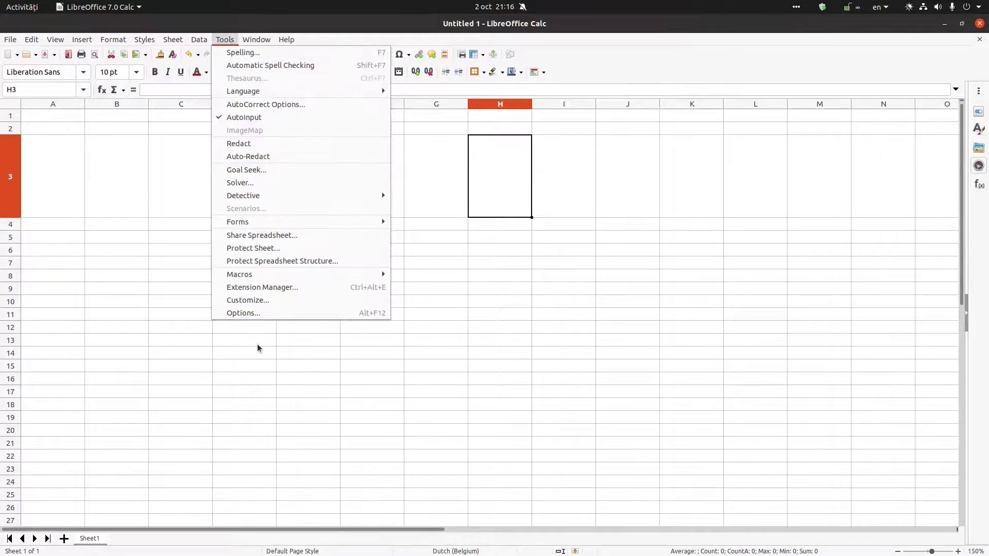
click(256, 315)
click(470, 177)
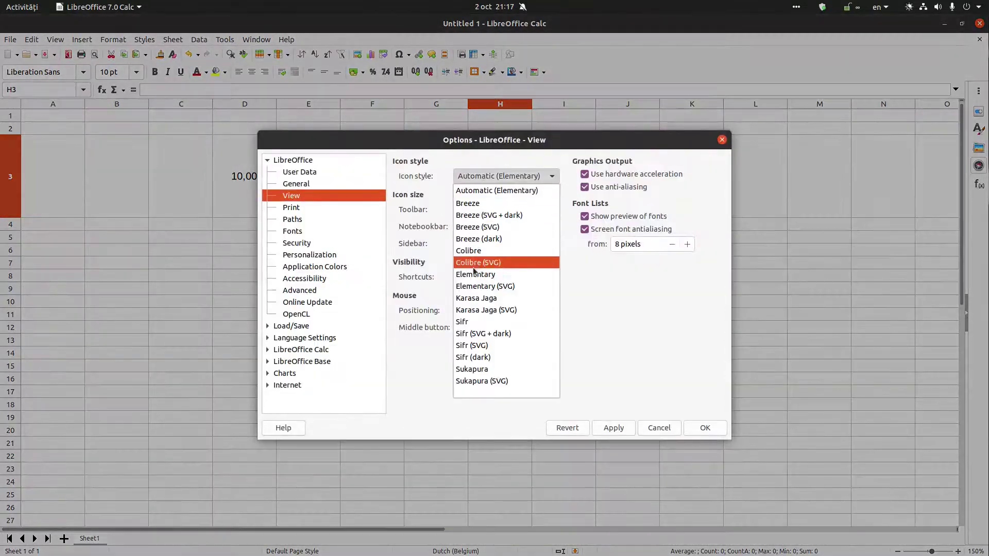
click(474, 322)
click(613, 428)
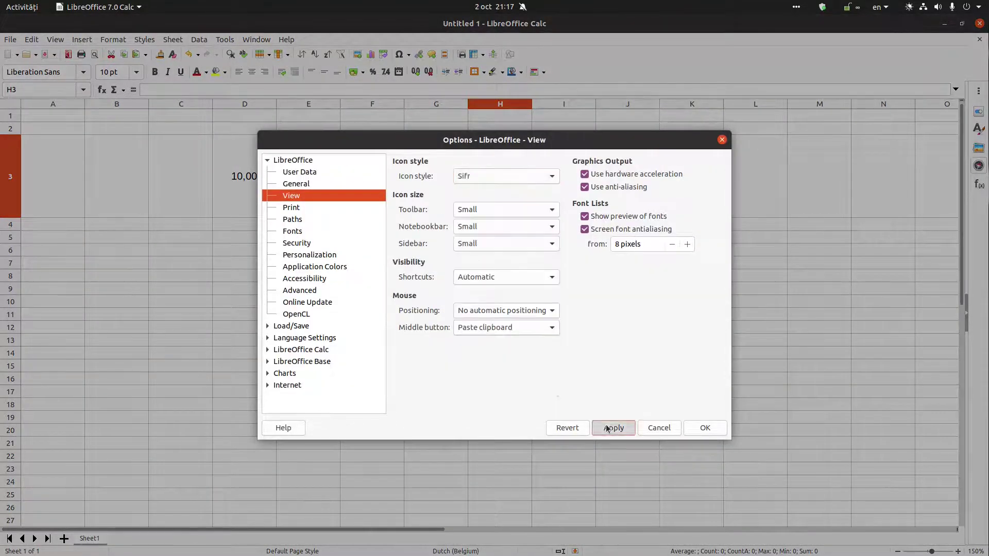
click(726, 429)
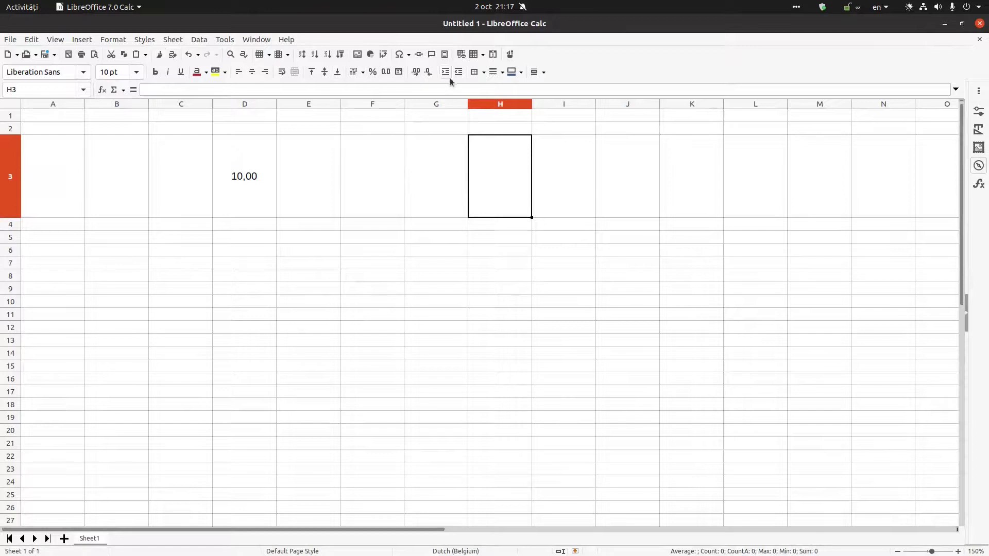
click(261, 176)
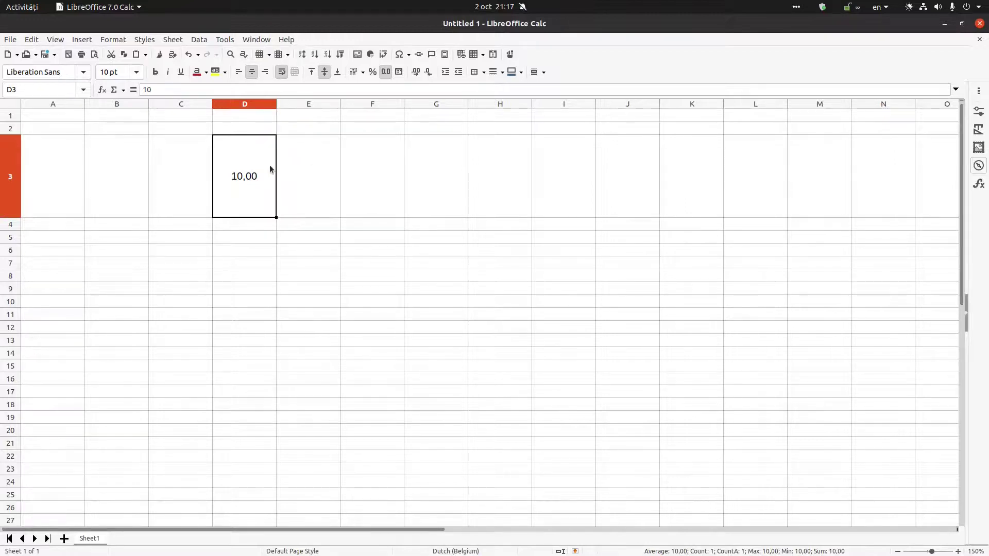
Open Help > About LibreOffice showing version 7.0.1.2 and follow its build version link
click(294, 161)
click(250, 158)
click(286, 39)
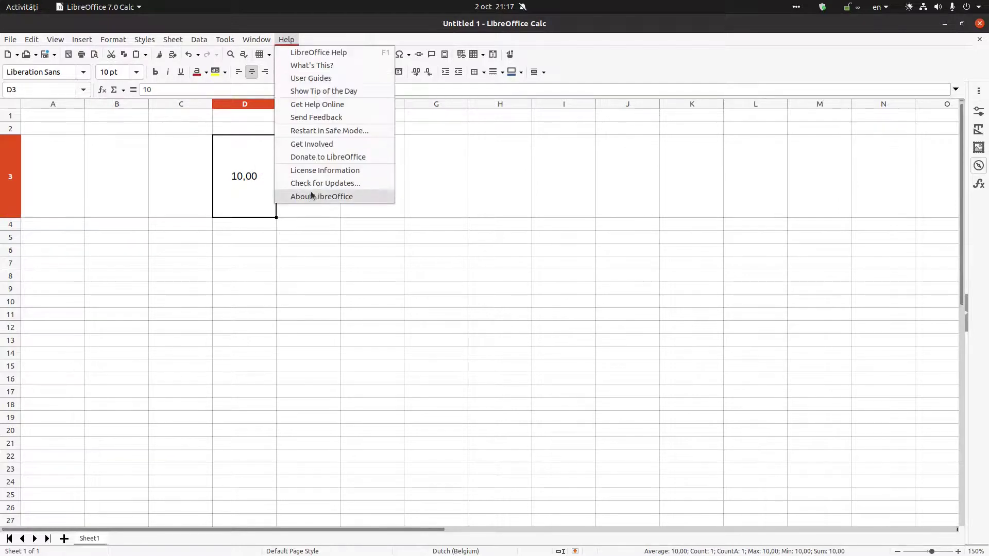
click(315, 197)
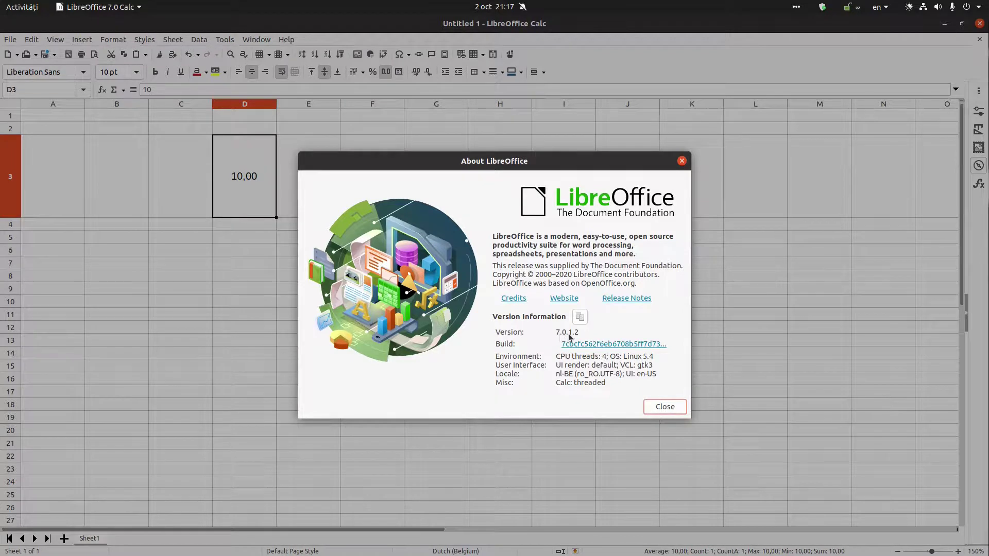
click(614, 344)
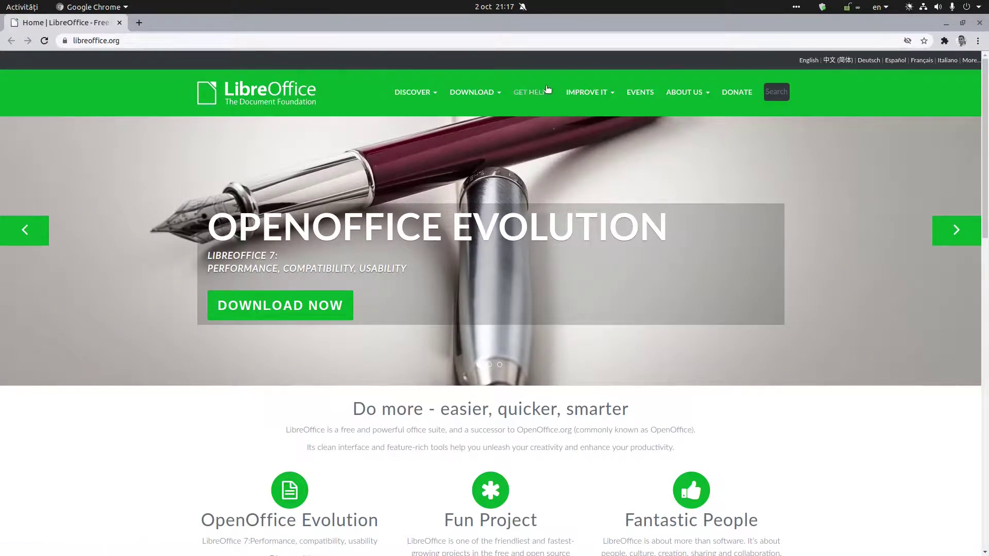
Browse the libreoffice.org menus, return to Calc, and close the About dialog
mouse_move(523, 94)
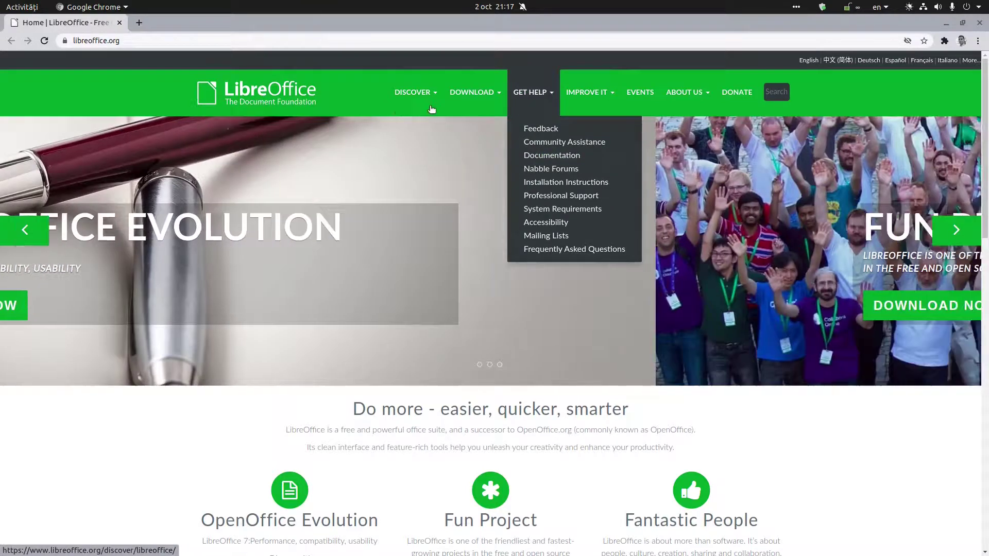
mouse_move(432, 99)
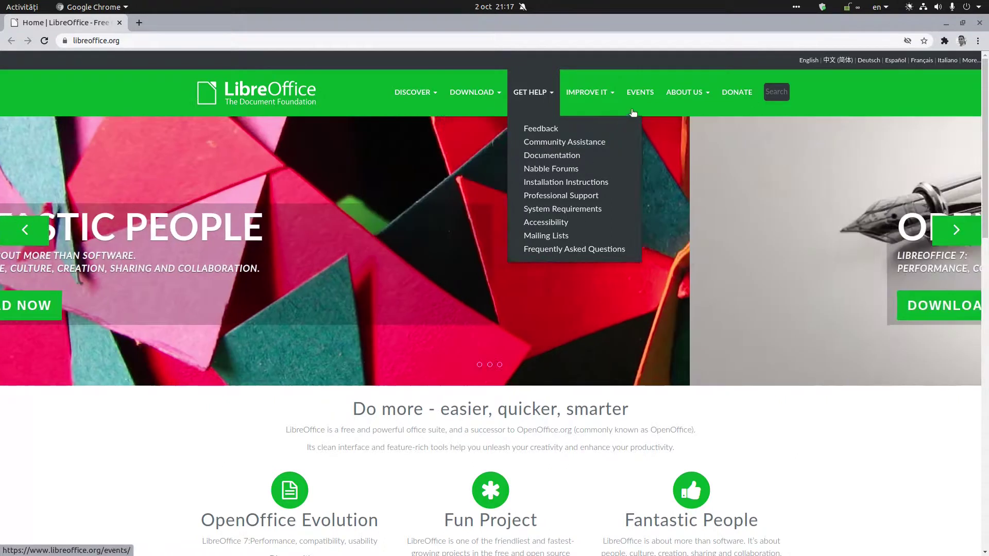
key(alt+Tab)
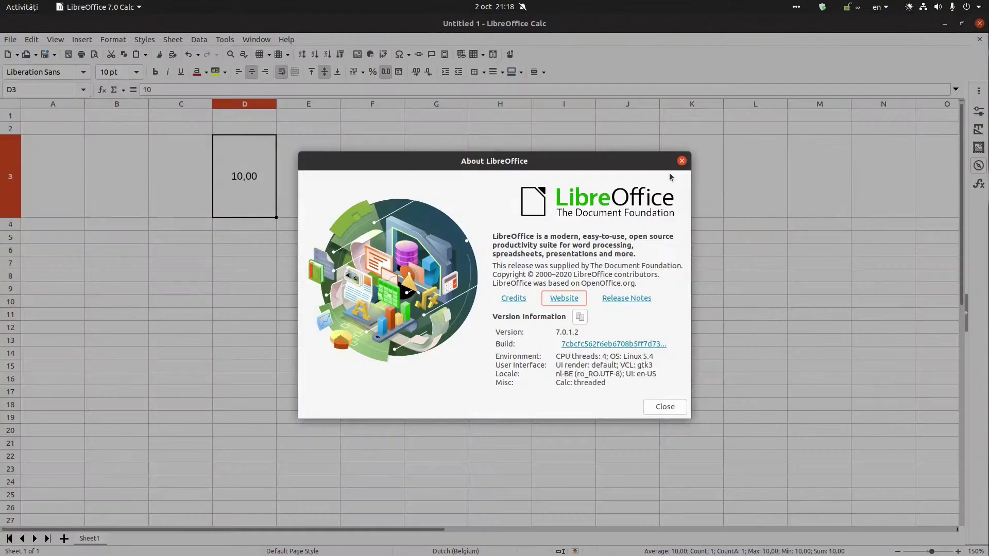
click(682, 161)
click(680, 174)
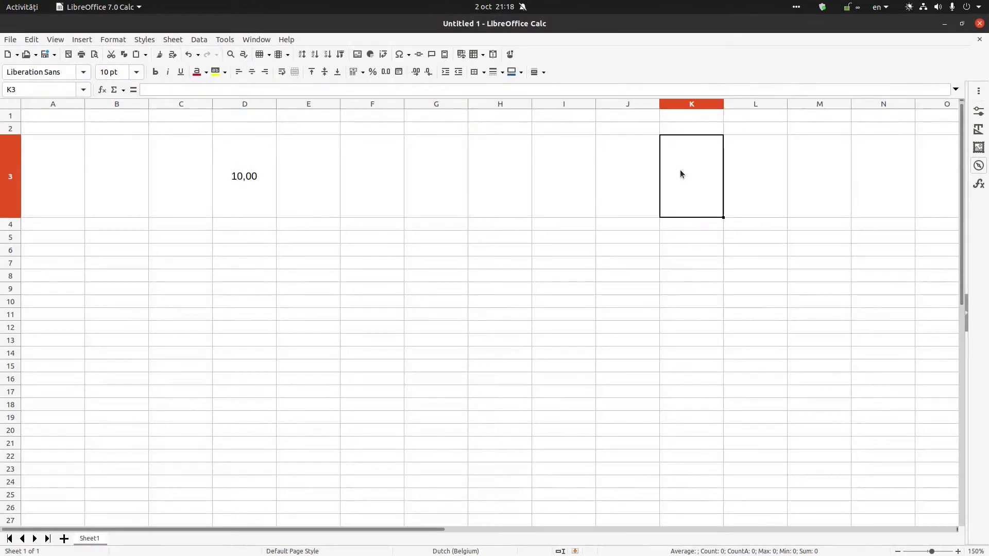